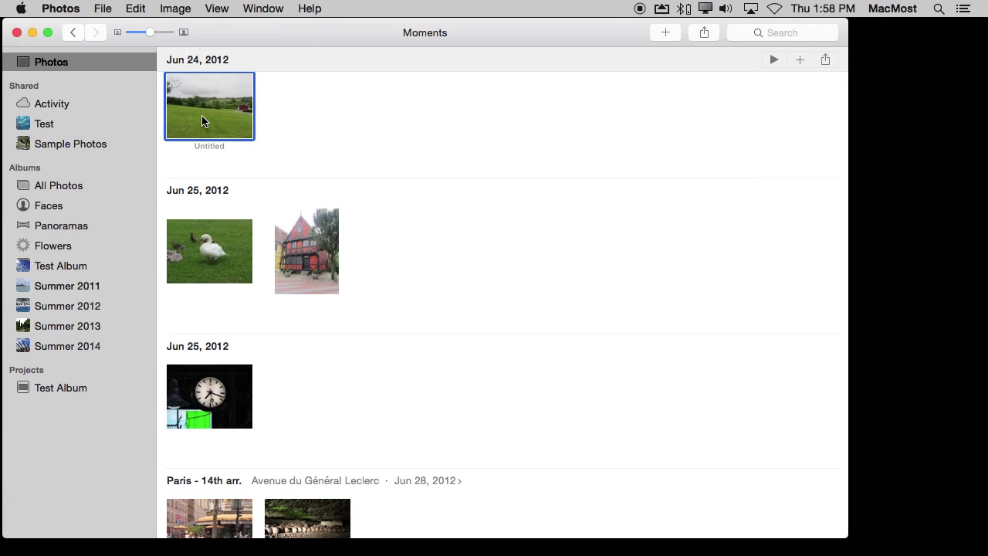
Copy the June 24 landscape photo to the desktop as IMG_0295.jpg, hide Photos, and open the copy in Preview.
left_click_drag(213, 107, 919, 105)
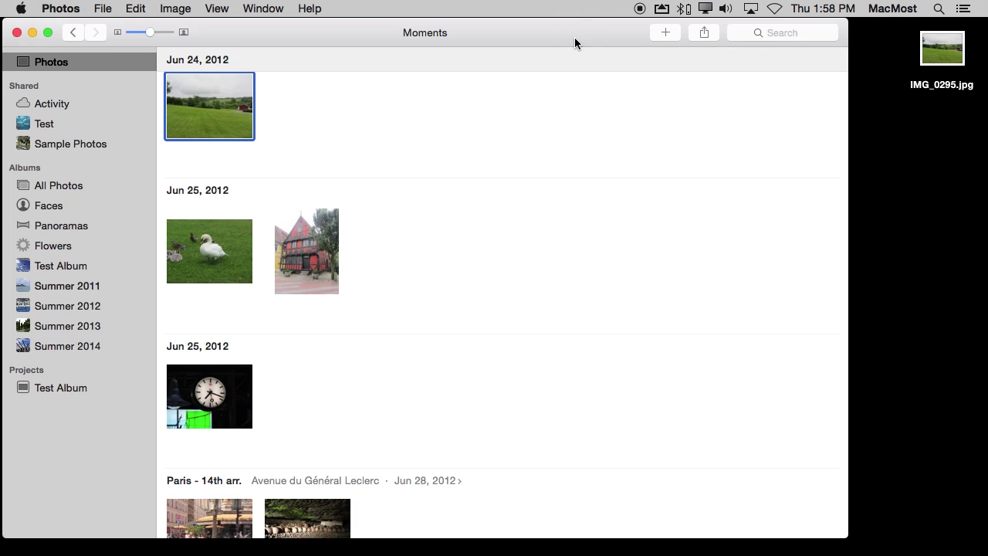
key("super+h")
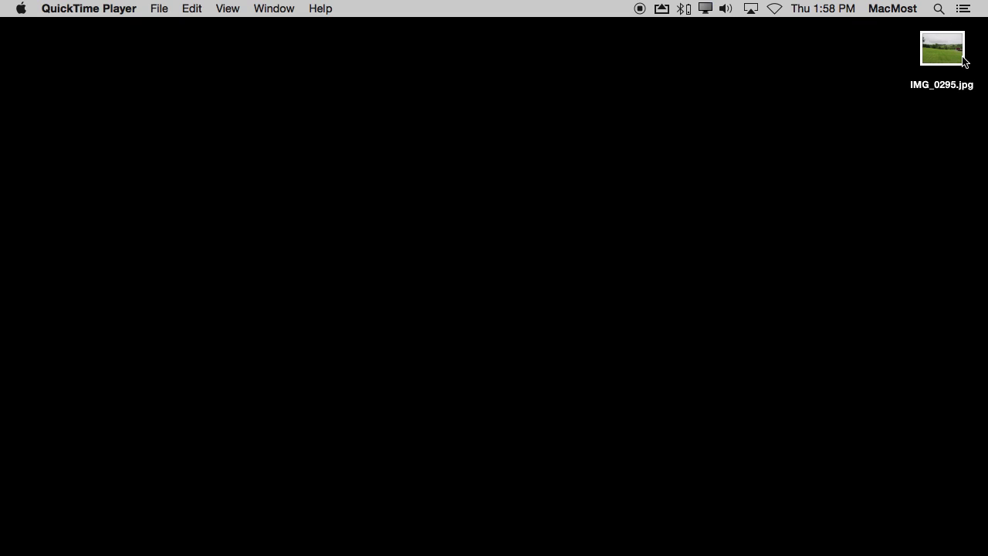
double_click(947, 66)
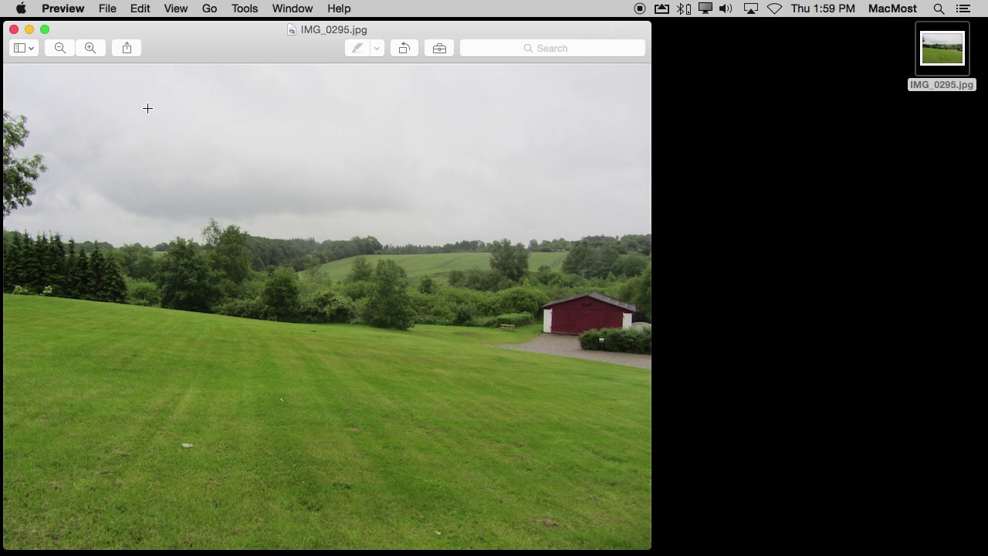
Show Preview's Markup toolbar for IMG_0295.jpg.
left_click(440, 48)
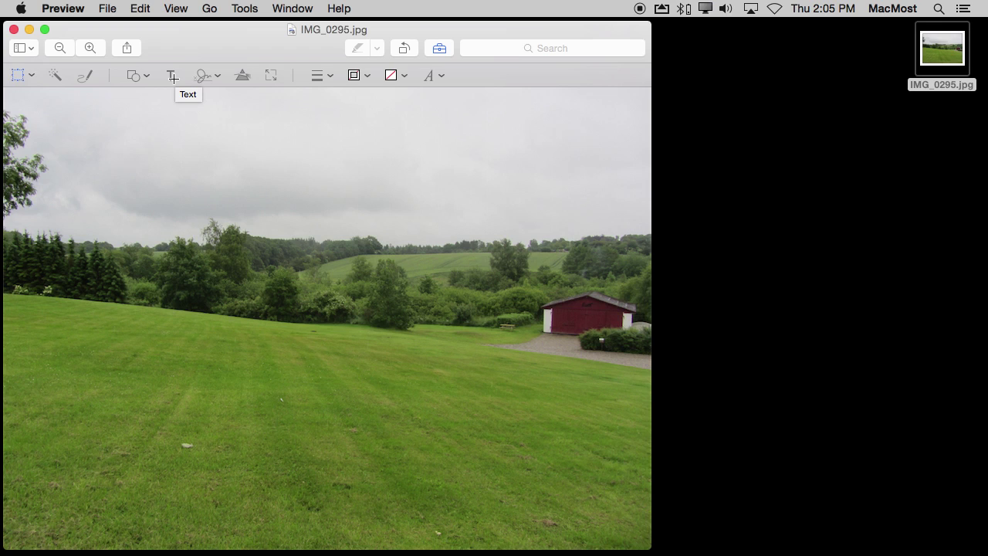
Place a red text box in the top-left sky reading 'Something' and 'Another Line' on two lines.
left_click(173, 77)
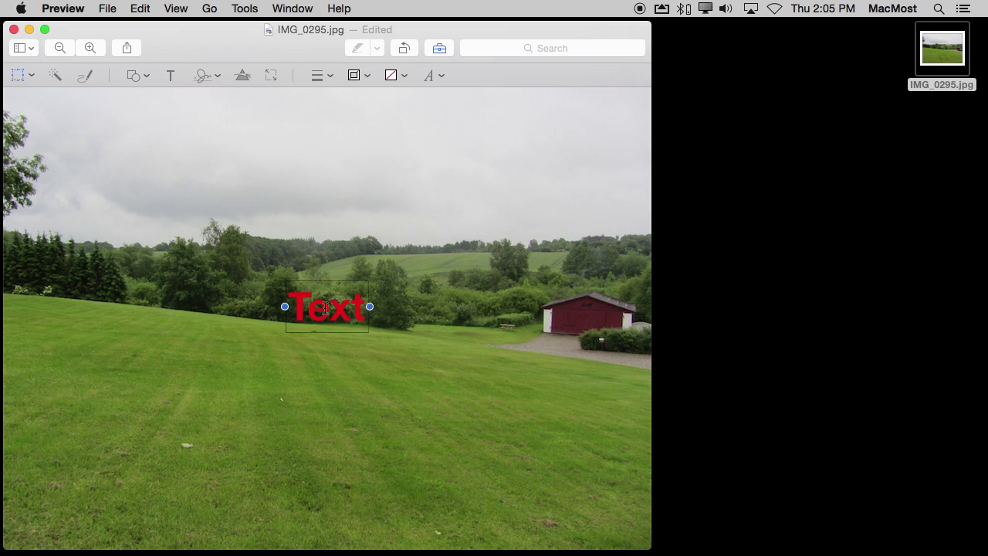
mouse_move(301, 309)
left_mouse_down()
mouse_move(147, 180)
mouse_move(57, 133)
left_mouse_up()
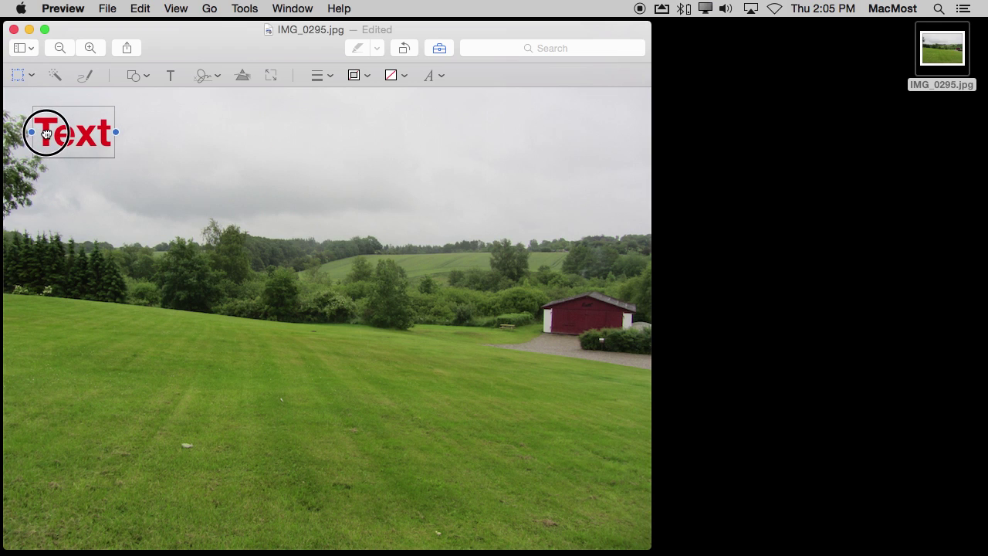
double_click(64, 128)
key("BackSpace")
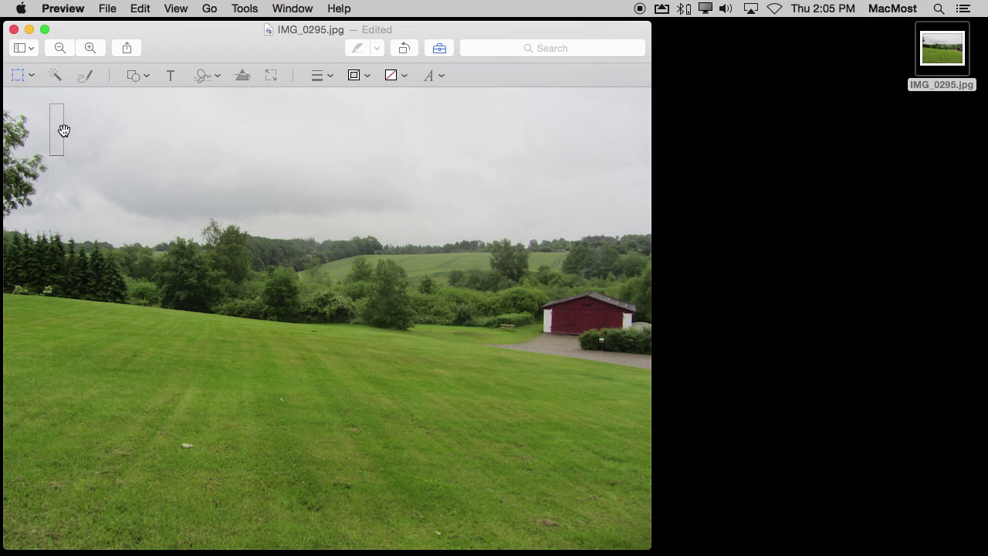
type("om")
key("BackSpace")
key("BackSpace")
type("Something")
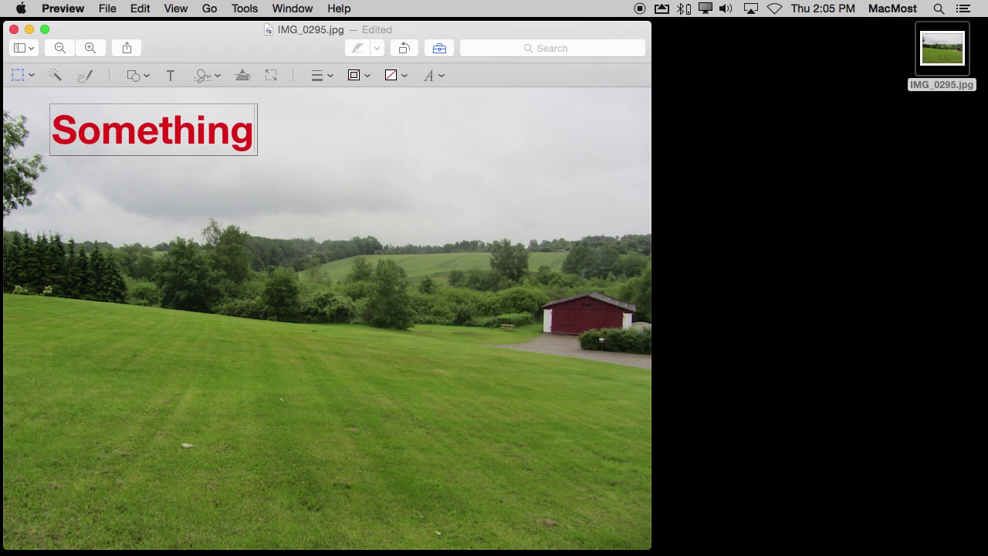
key("Return")
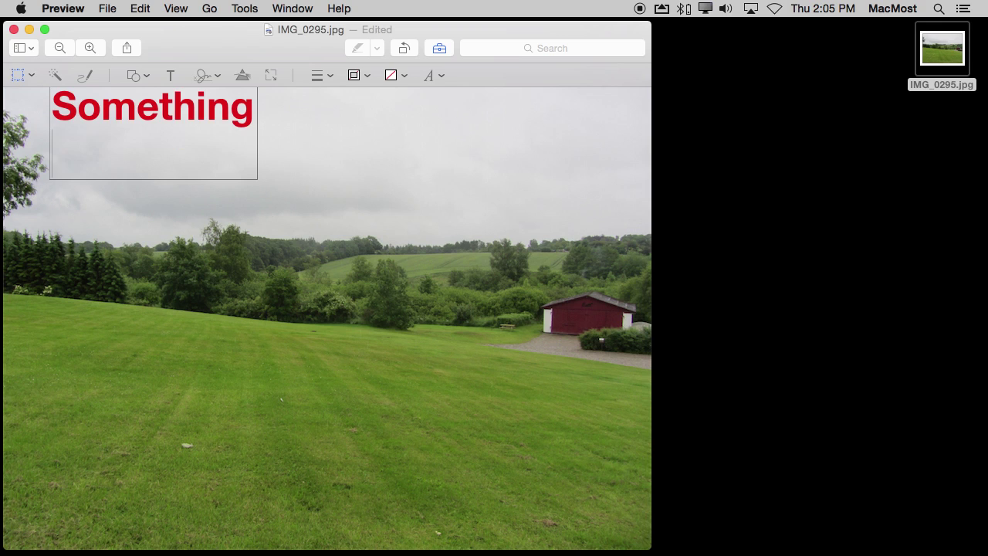
type("Another Line")
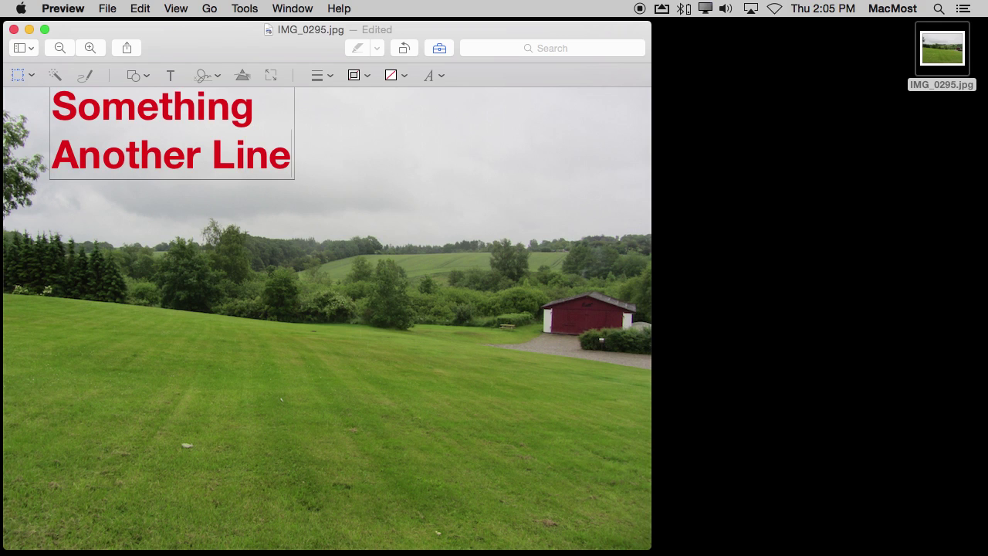
Nudge the caption slightly down and left, leaving the whole box selected.
left_click(457, 211)
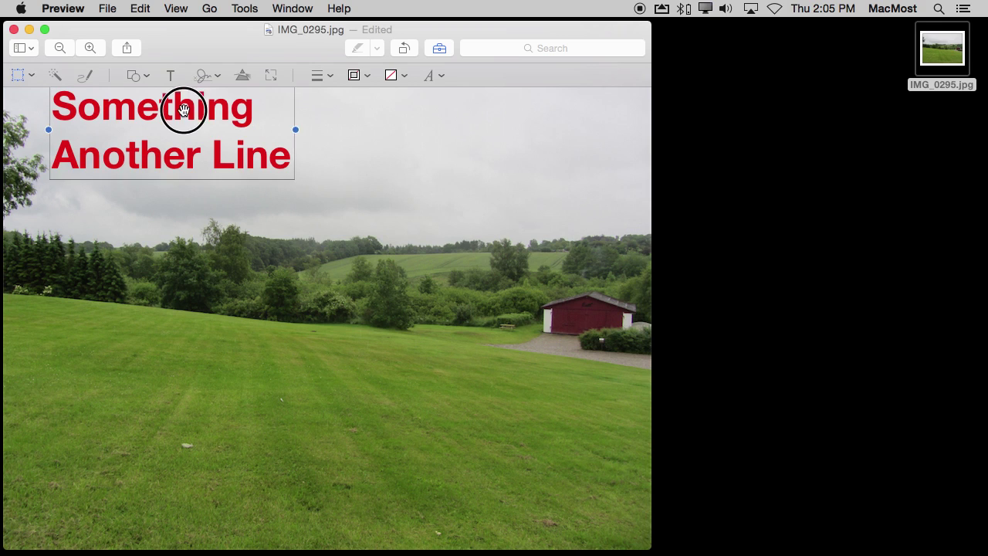
left_click_drag(183, 108, 166, 129)
double_click(166, 129)
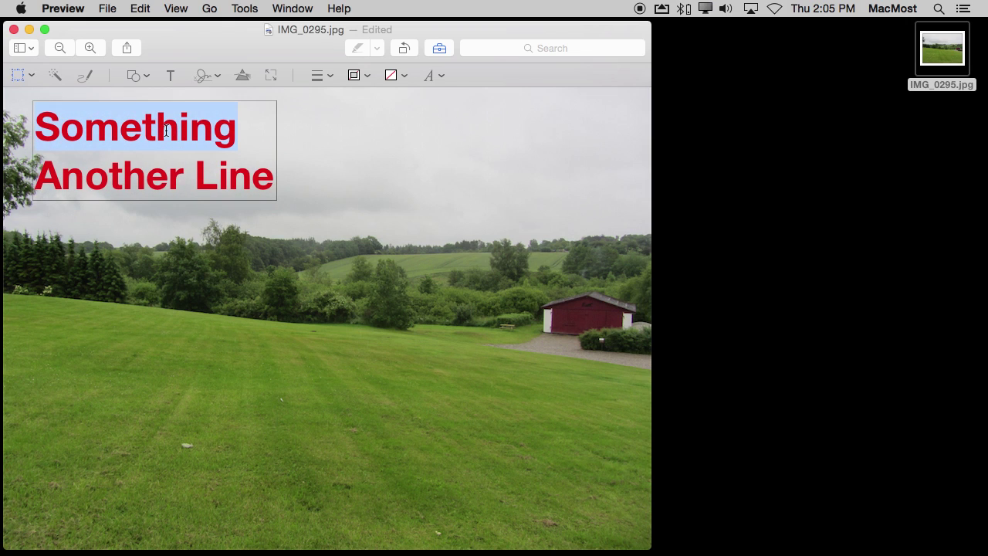
left_click(201, 131)
left_click(363, 134)
left_click(173, 128)
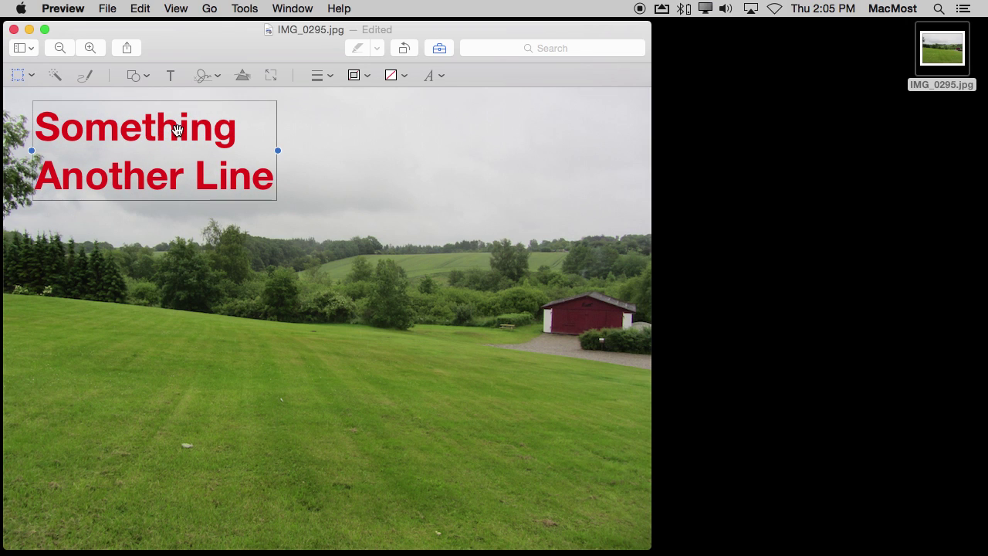
Try Letter Gothic Std and Lucida Console, then set the caption font to bold Arial.
left_click(435, 77)
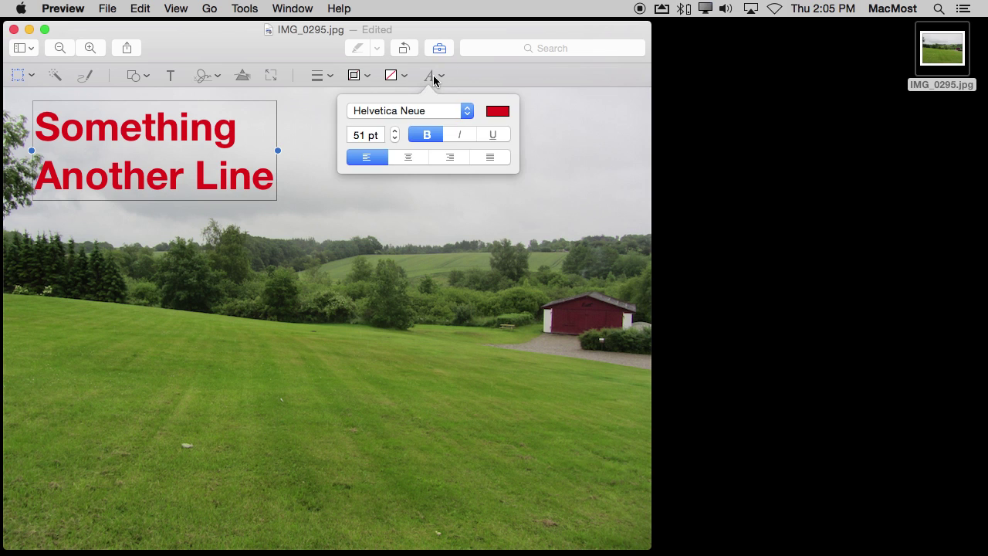
left_click(466, 112)
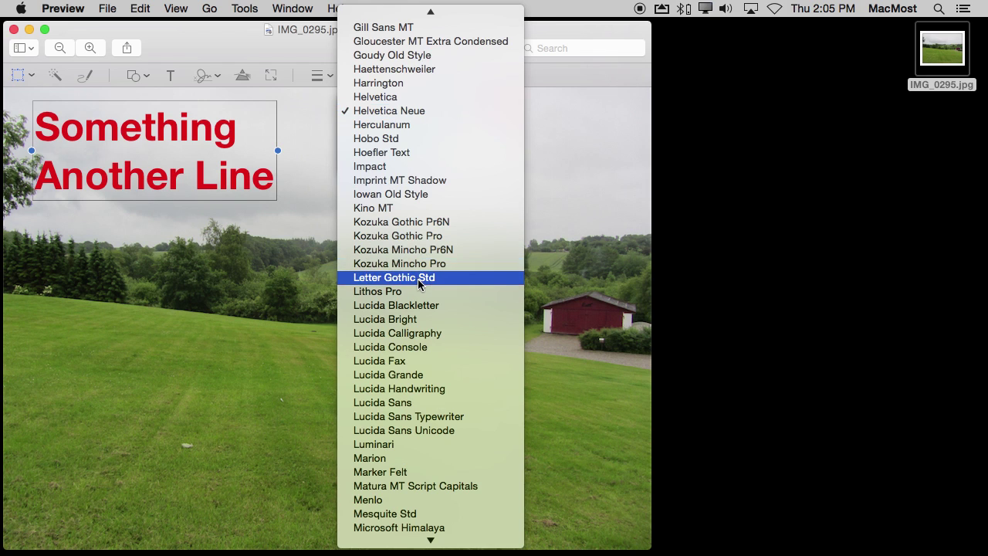
left_click(419, 278)
left_click(457, 110)
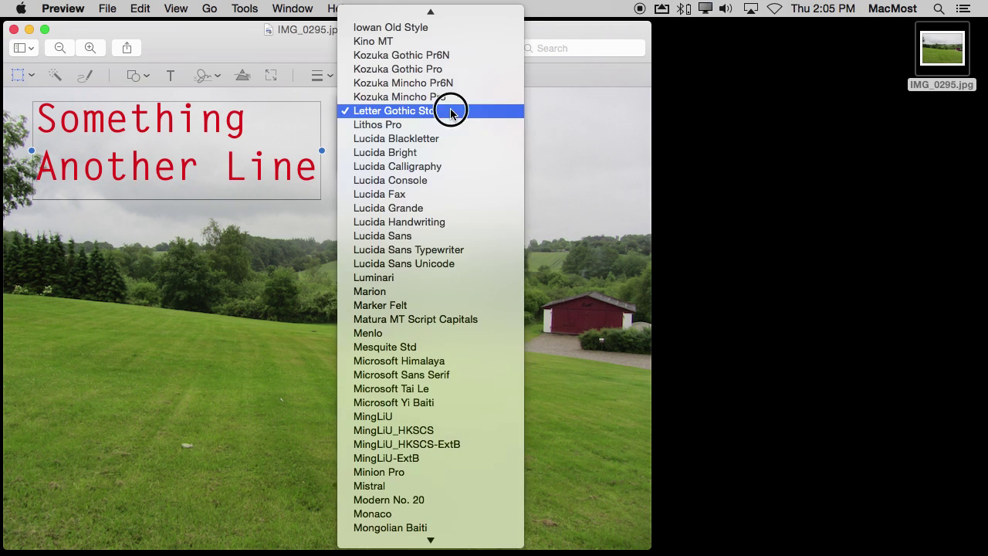
left_click(412, 180)
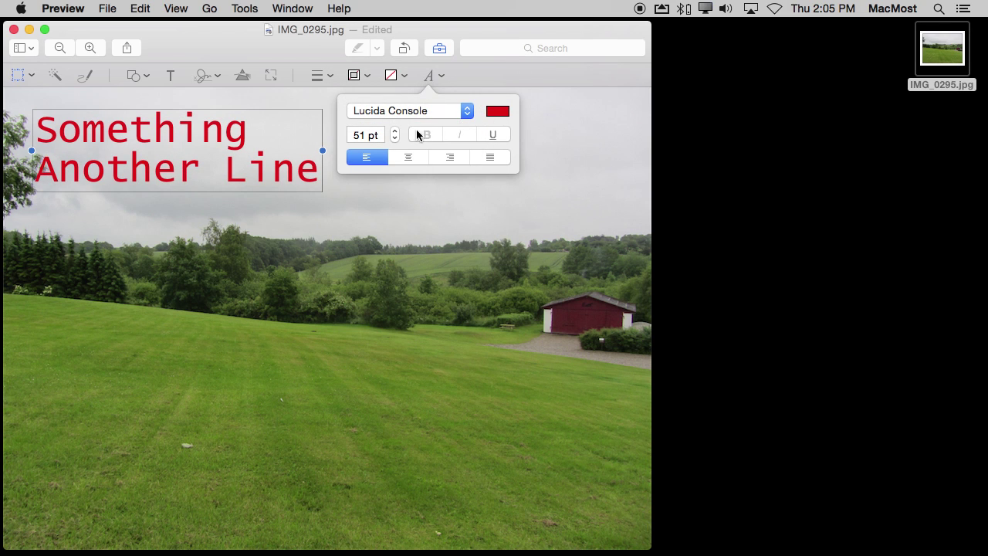
left_click(461, 112)
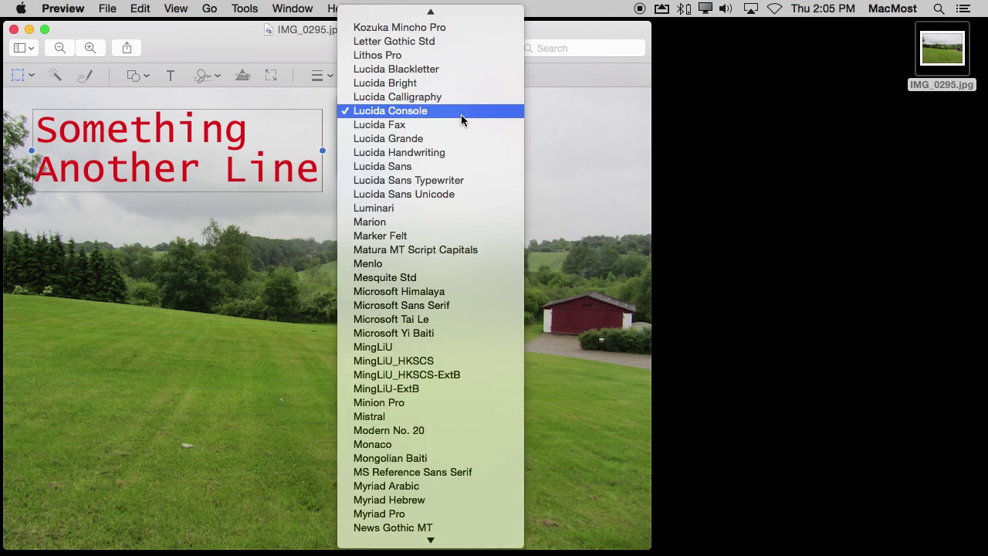
scroll(463, 203, "up", 5)
scroll(460, 210, "up", 10)
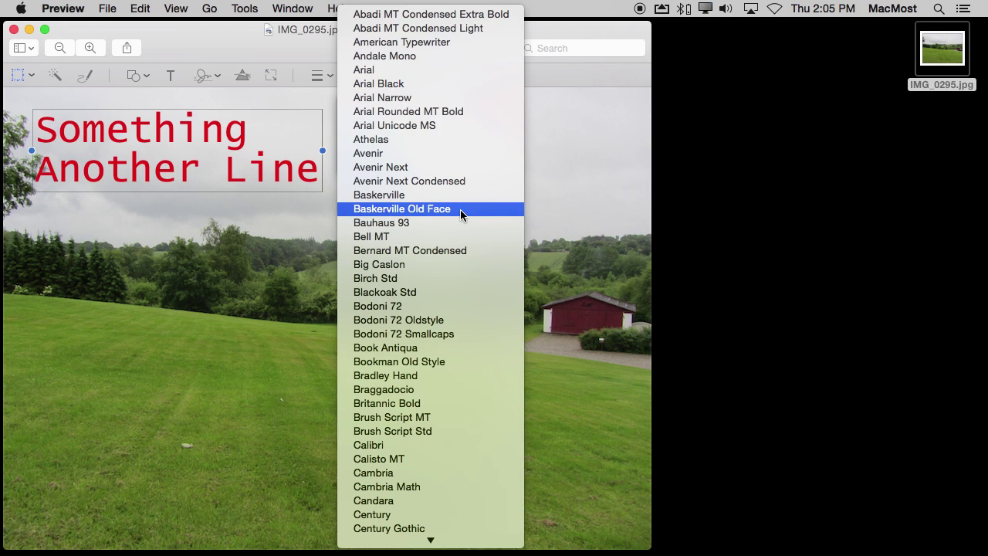
left_click(406, 69)
left_click(427, 135)
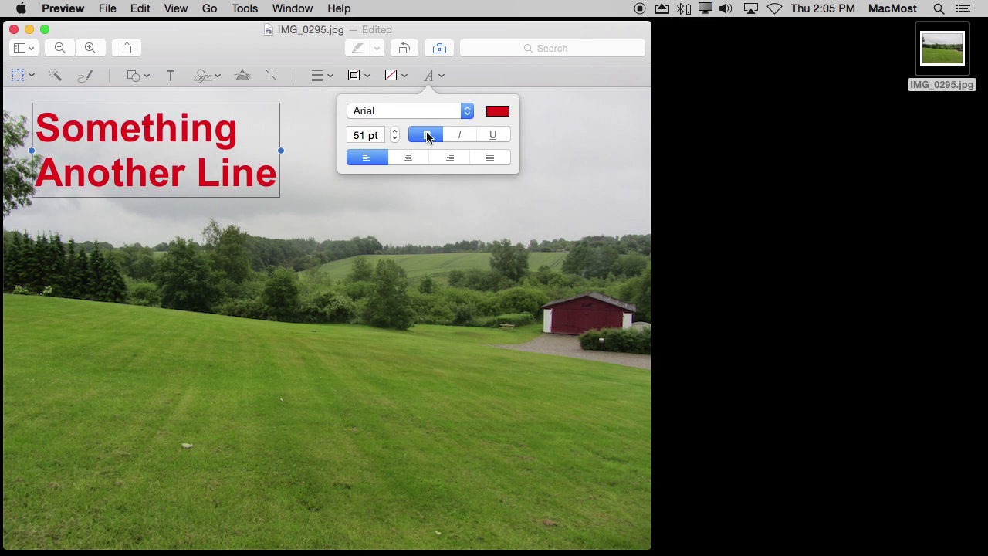
Shrink the caption to 46 pt, keep it left-aligned, and make its text black.
left_click(394, 139)
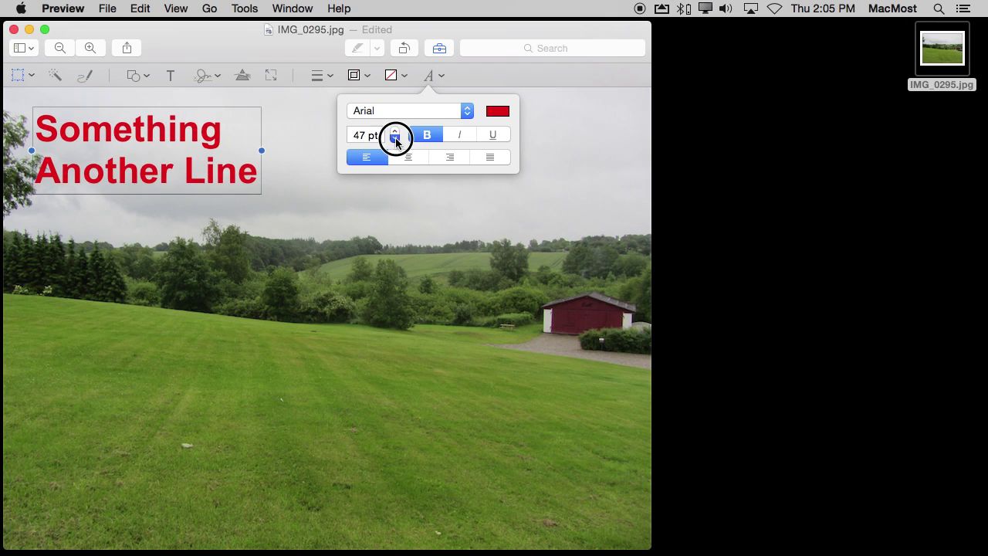
left_click(394, 139)
left_click(408, 158)
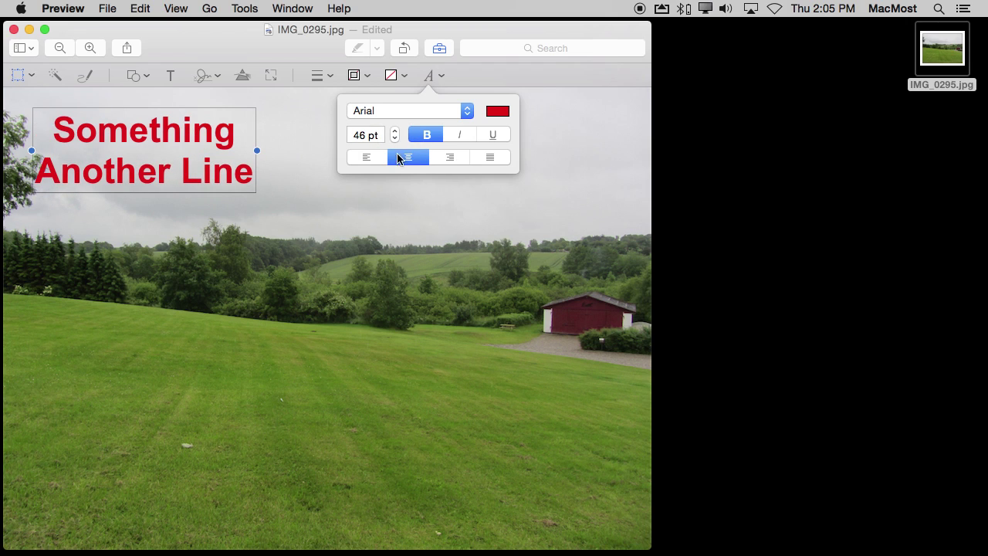
left_click(363, 158)
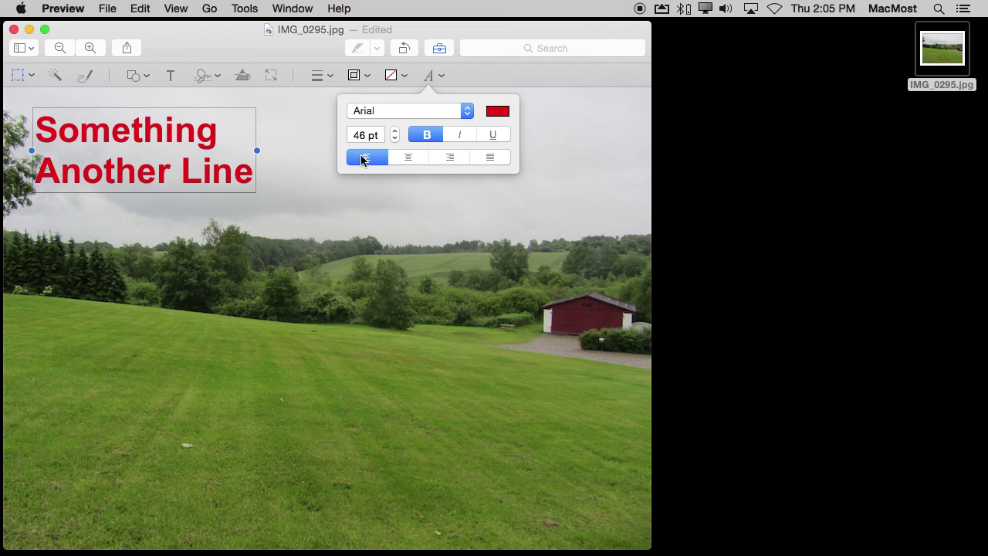
left_click(498, 112)
left_click(553, 140)
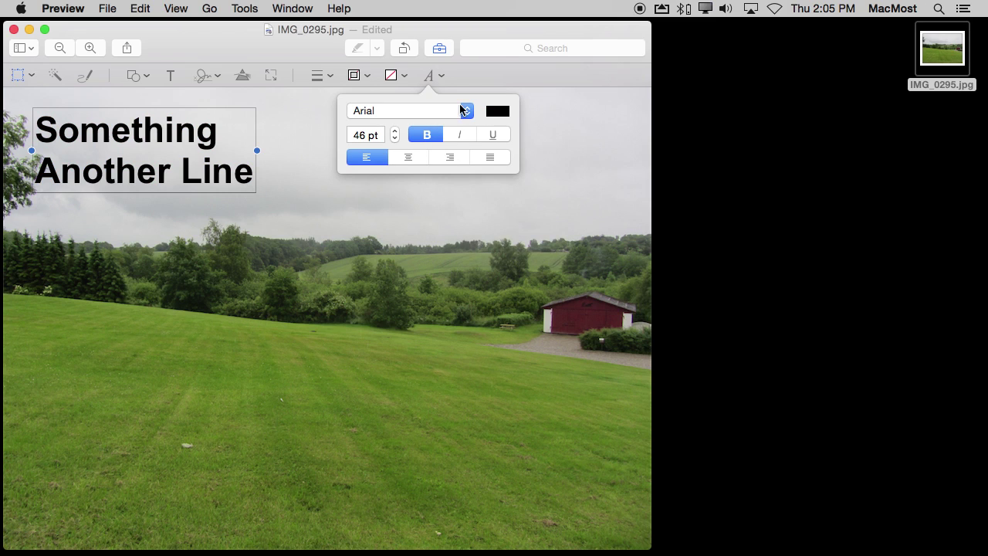
left_click(270, 143)
left_click(184, 139)
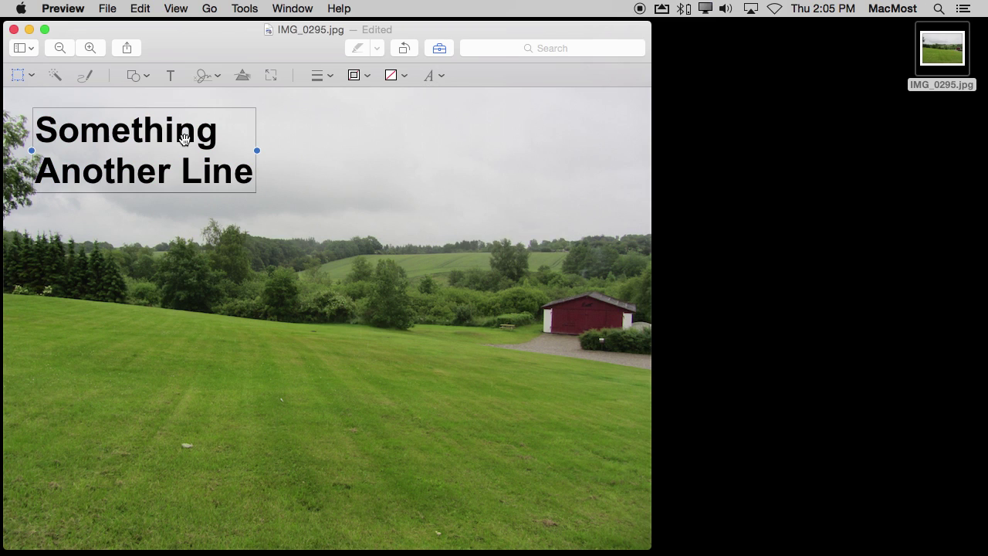
left_click(403, 75)
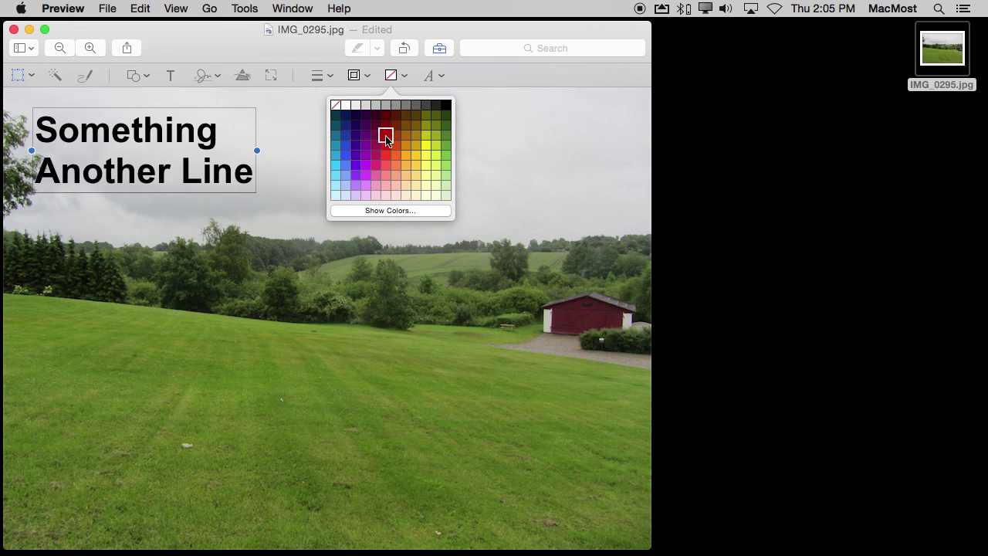
left_click(386, 136)
left_click(403, 75)
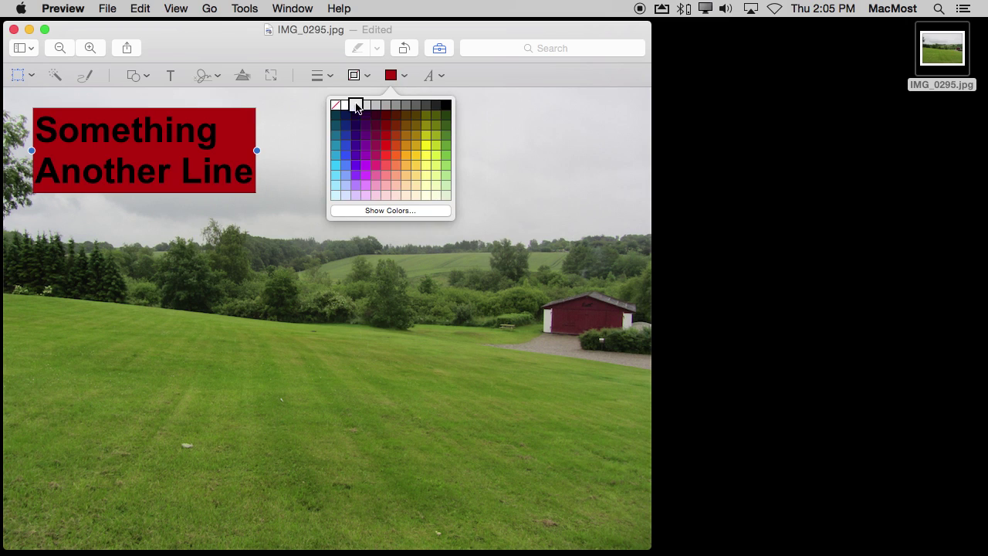
left_click(334, 102)
left_click(366, 78)
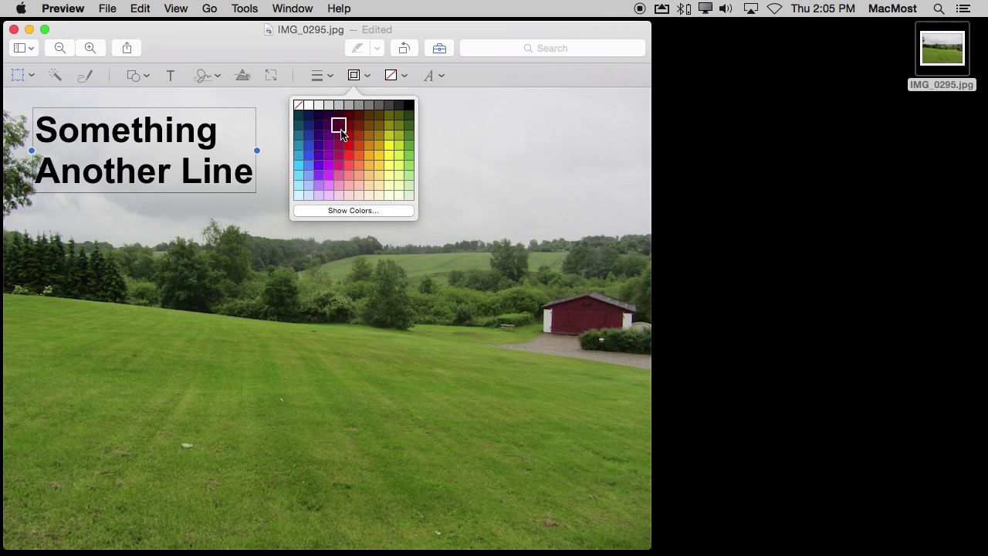
left_click(339, 135)
left_click(366, 76)
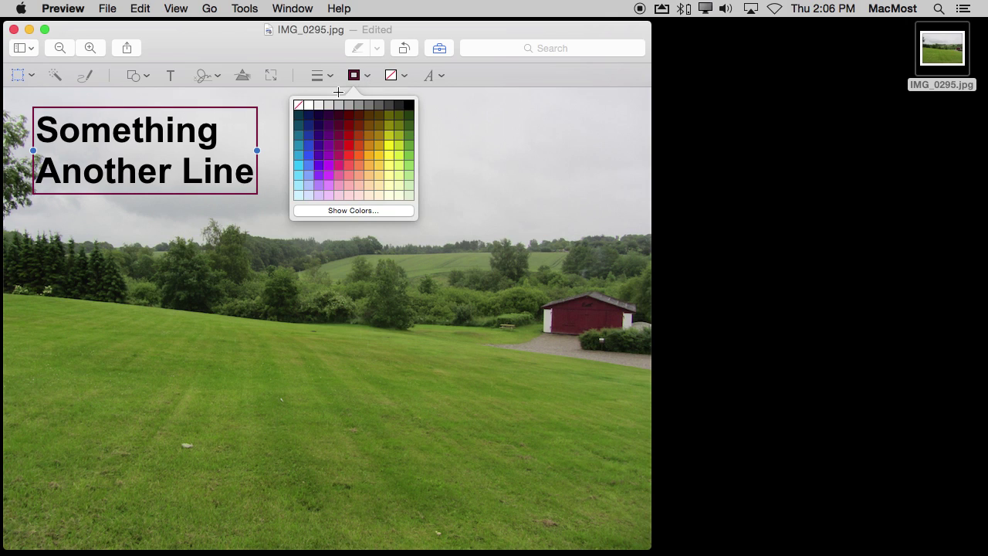
left_click(298, 103)
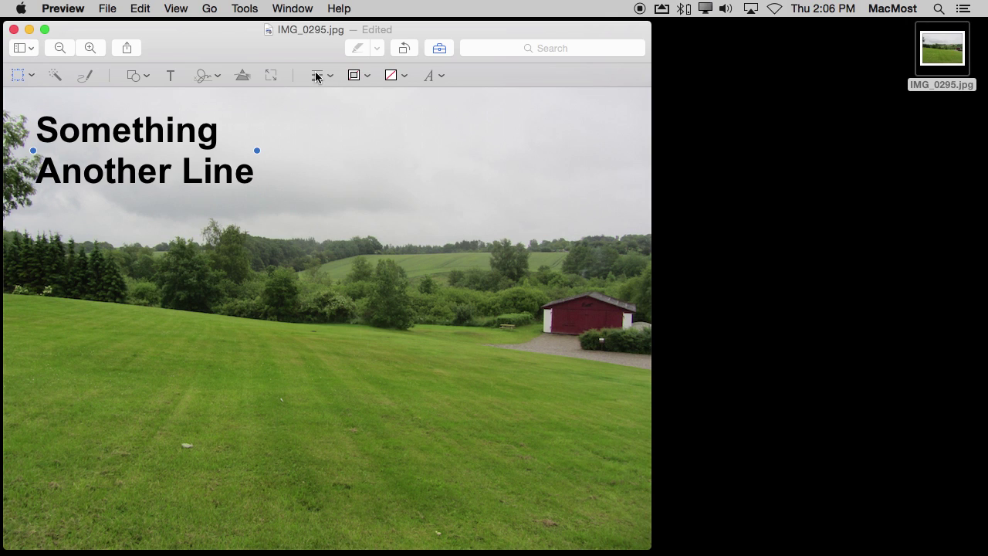
Apply the drop-shadow line style to the selected caption text.
left_click(328, 77)
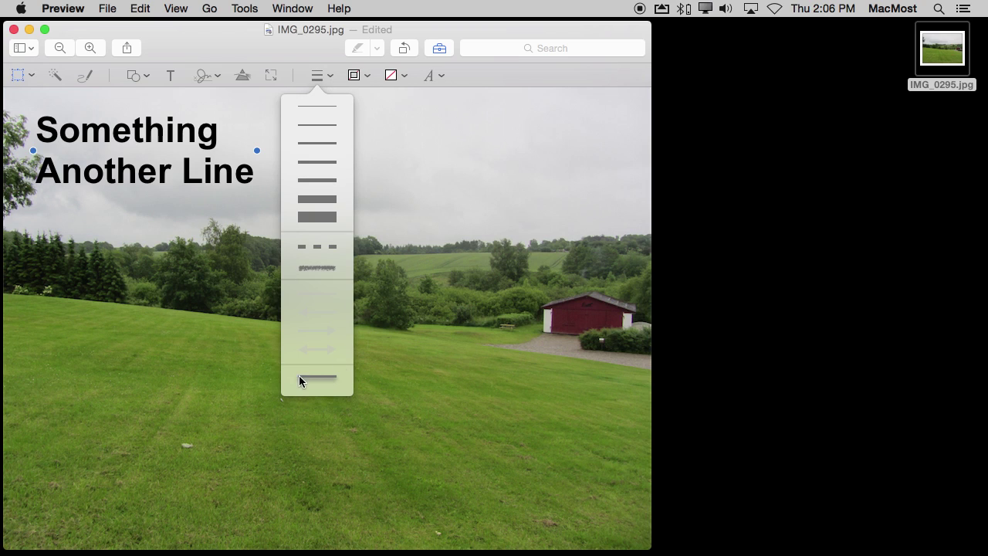
left_click(320, 377)
left_click(299, 279)
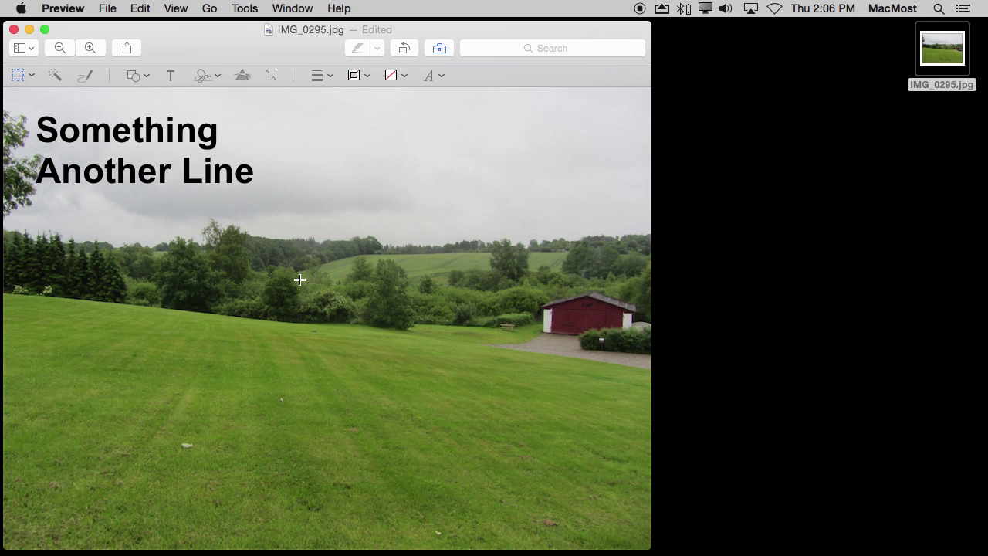
left_click(207, 154)
left_click(319, 77)
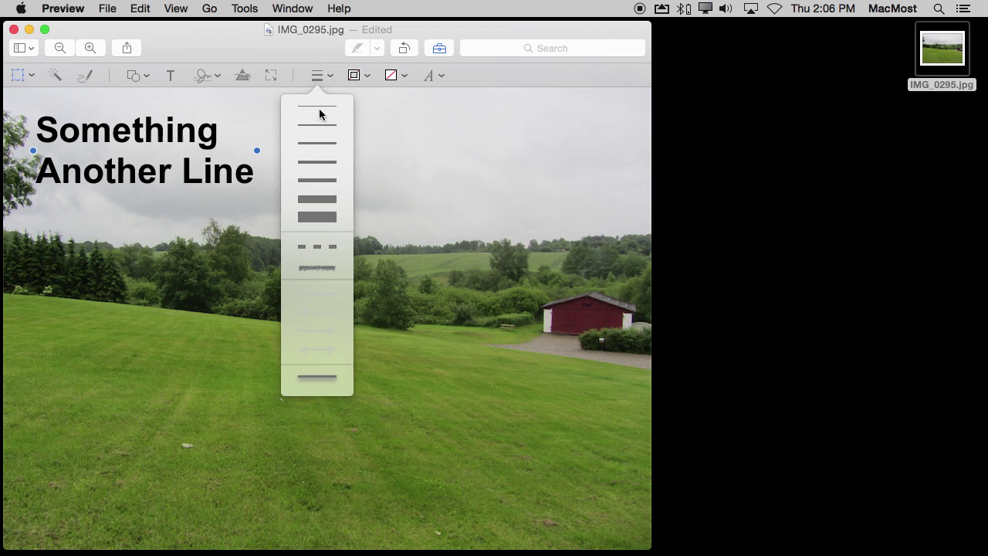
left_click(311, 377)
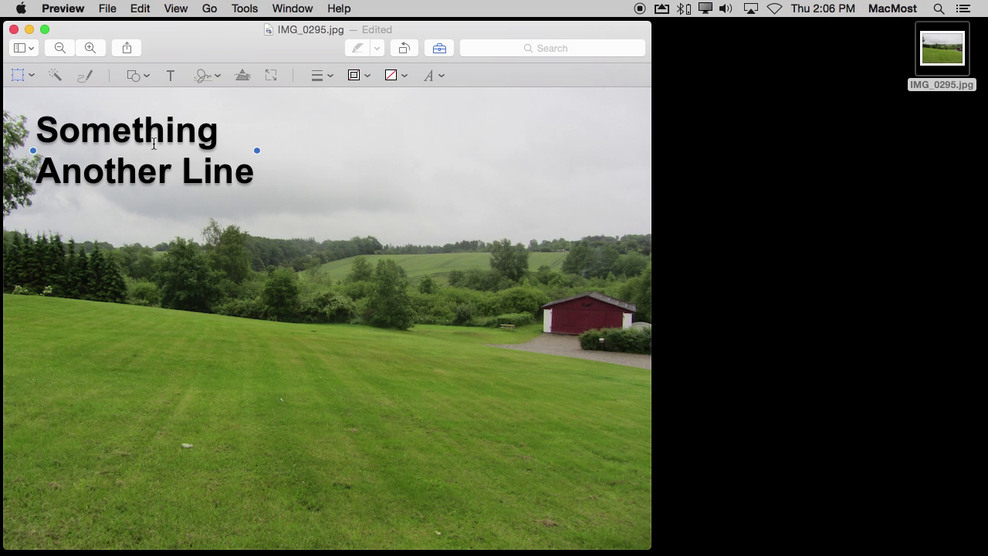
left_click(434, 77)
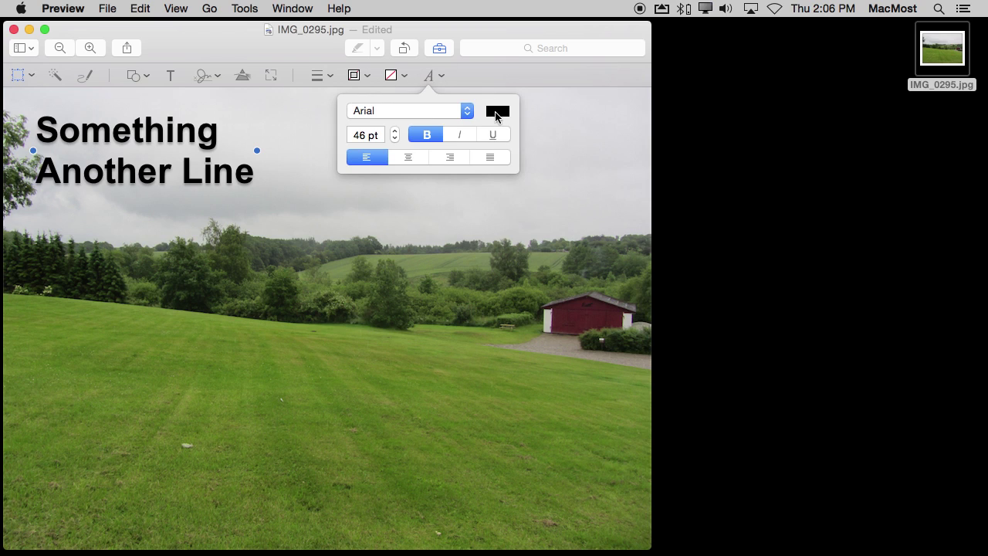
Recolour the caption to the palest blue swatch and confirm its shadow is still applied.
left_click(496, 115)
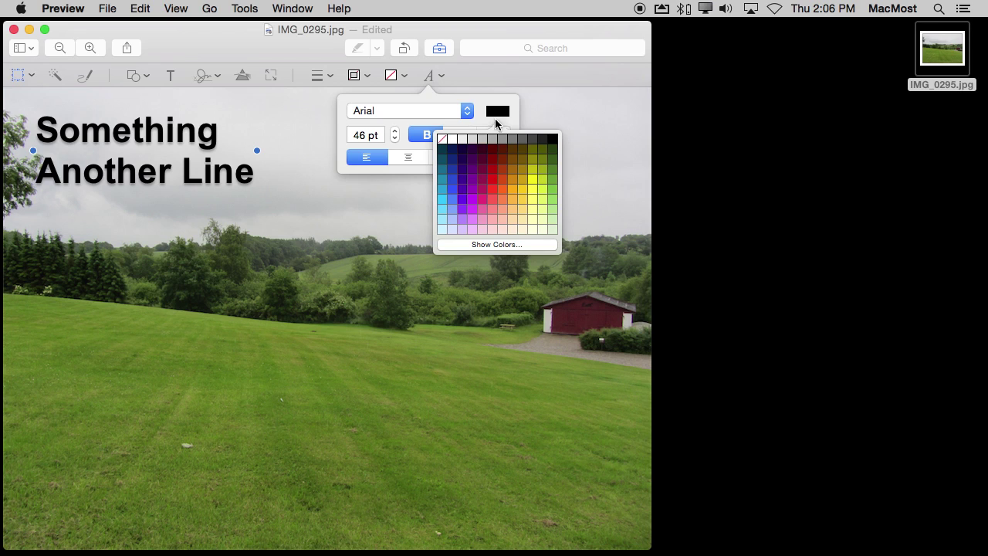
left_click(453, 209)
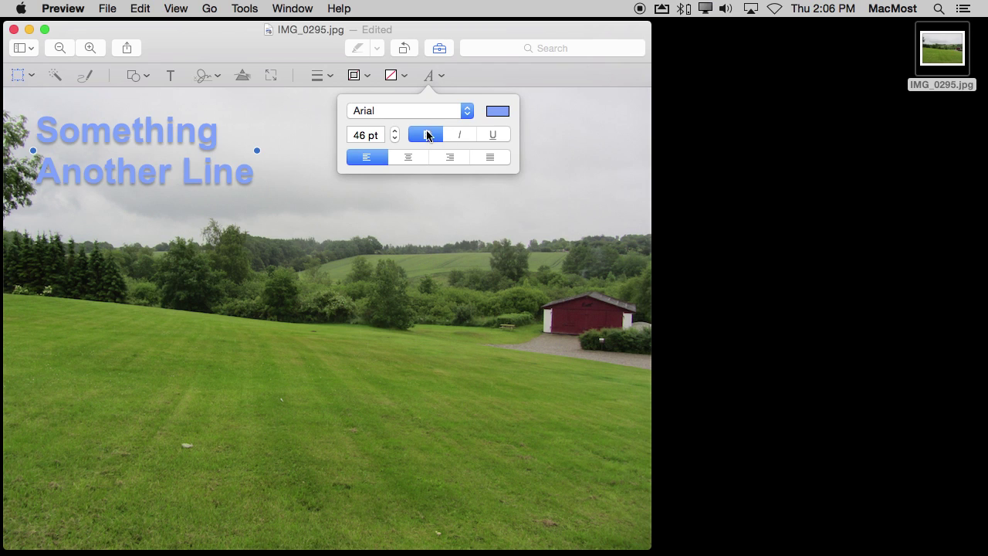
left_click(498, 112)
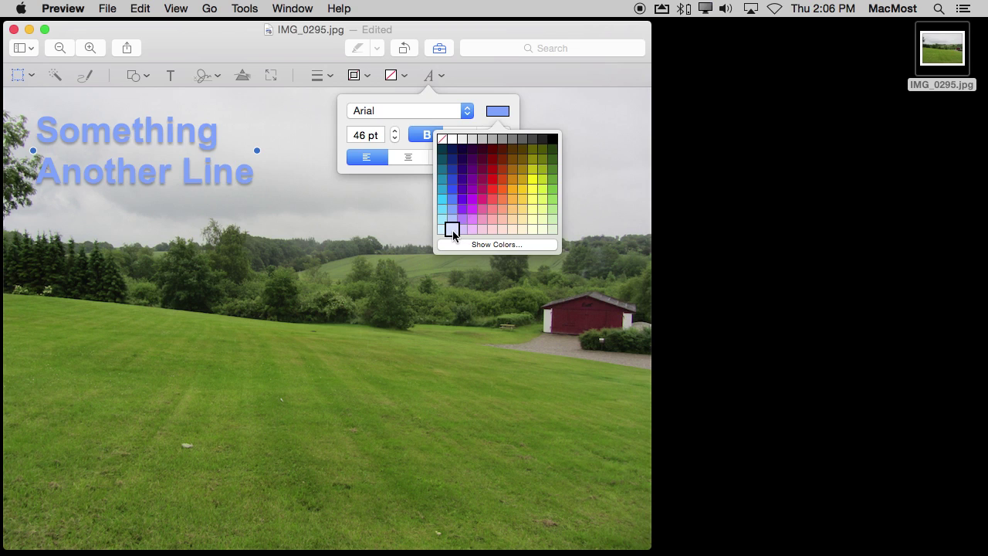
left_click(453, 230)
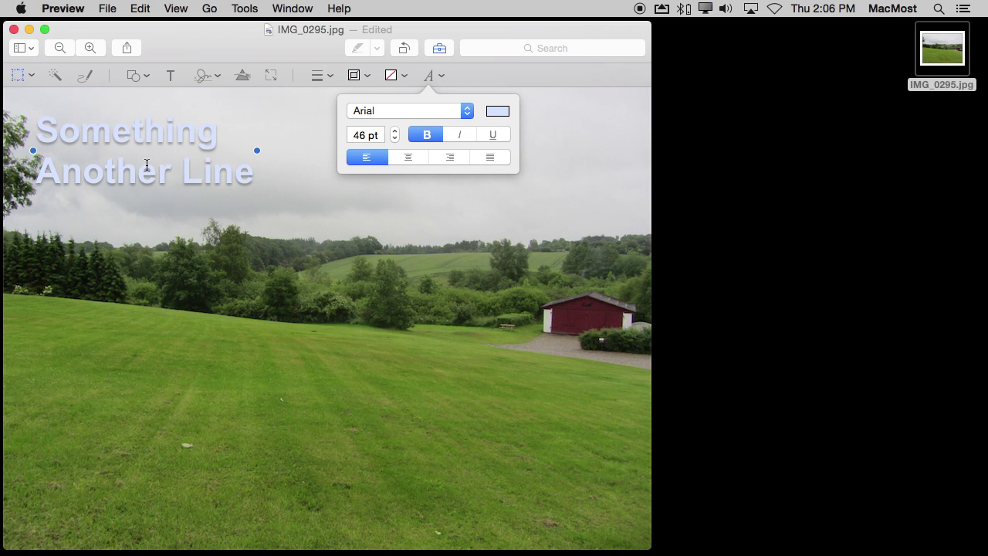
left_click(320, 76)
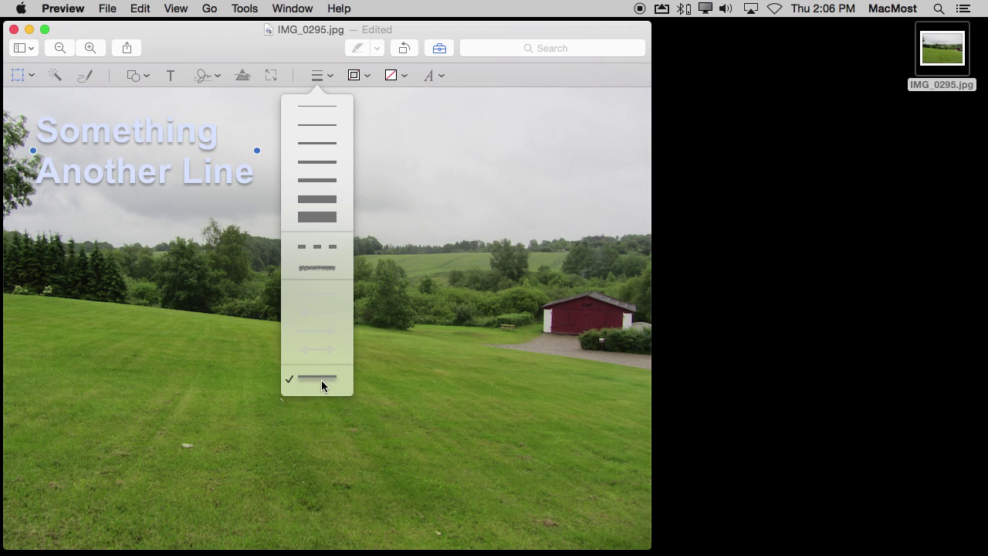
left_click(296, 377)
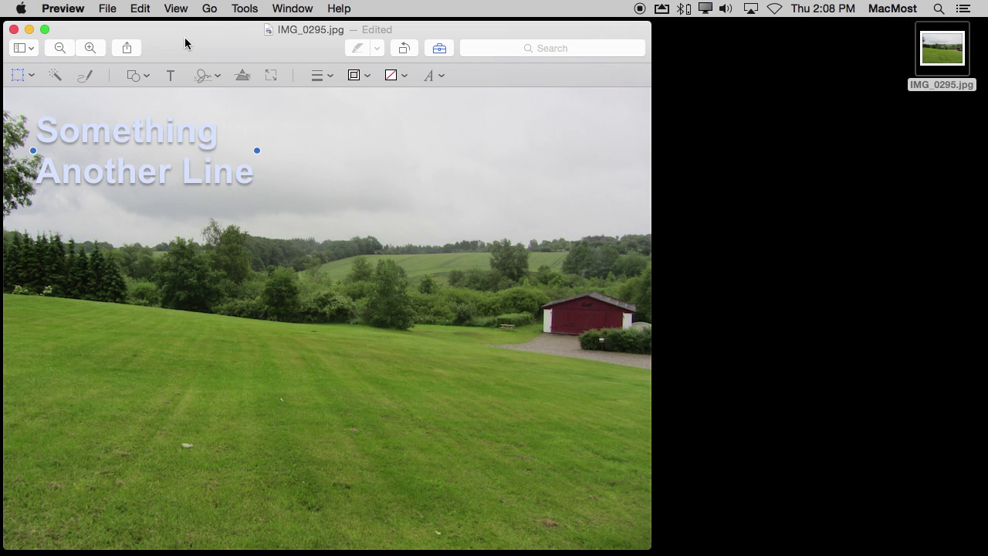
Save IMG_0295.jpg, close it, and reopen it from the desktop with Markup showing.
left_click(110, 9)
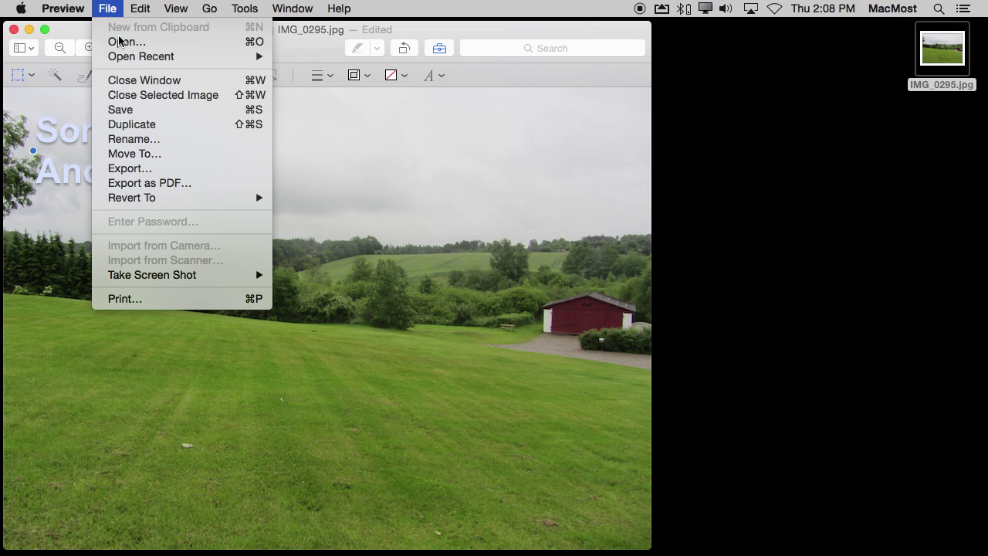
left_click(131, 109)
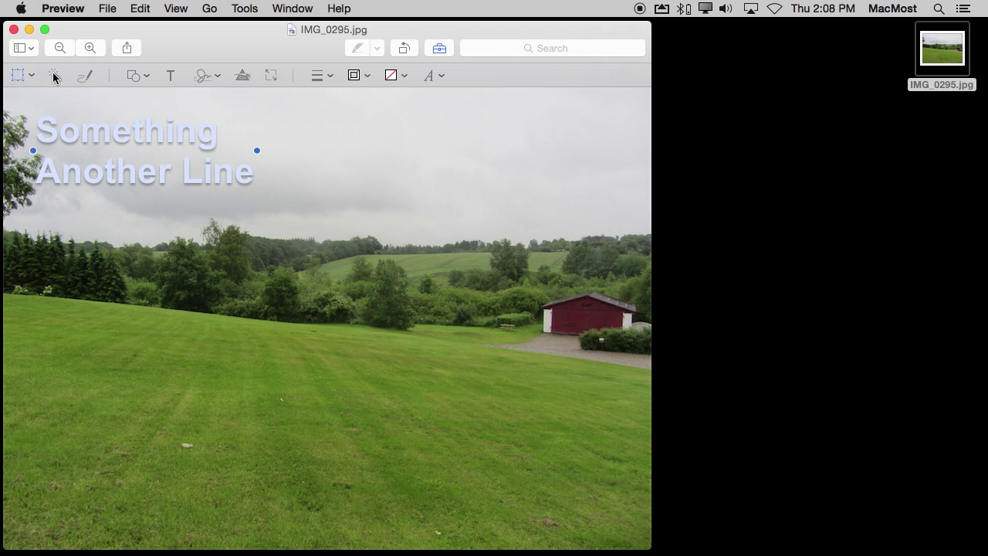
left_click(14, 30)
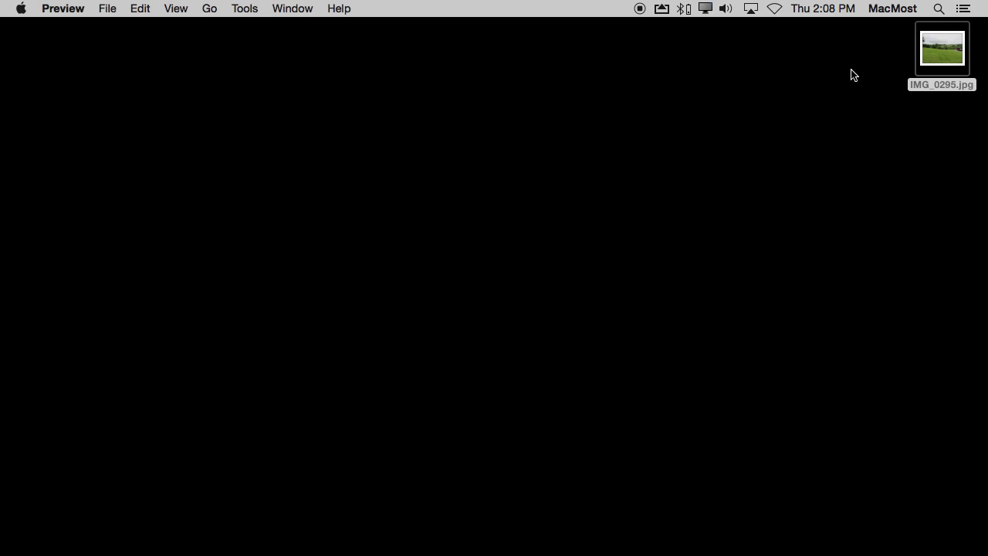
double_click(936, 49)
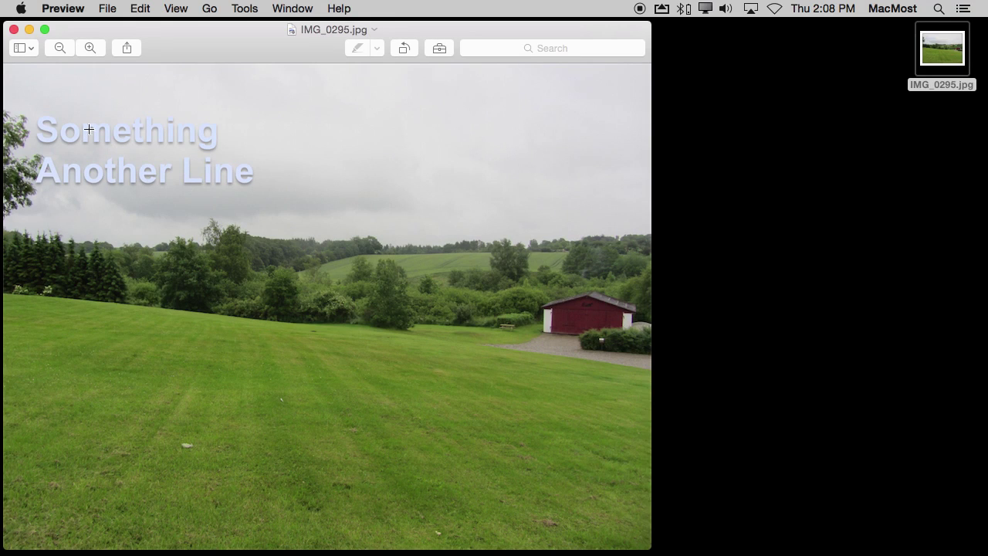
left_click(439, 48)
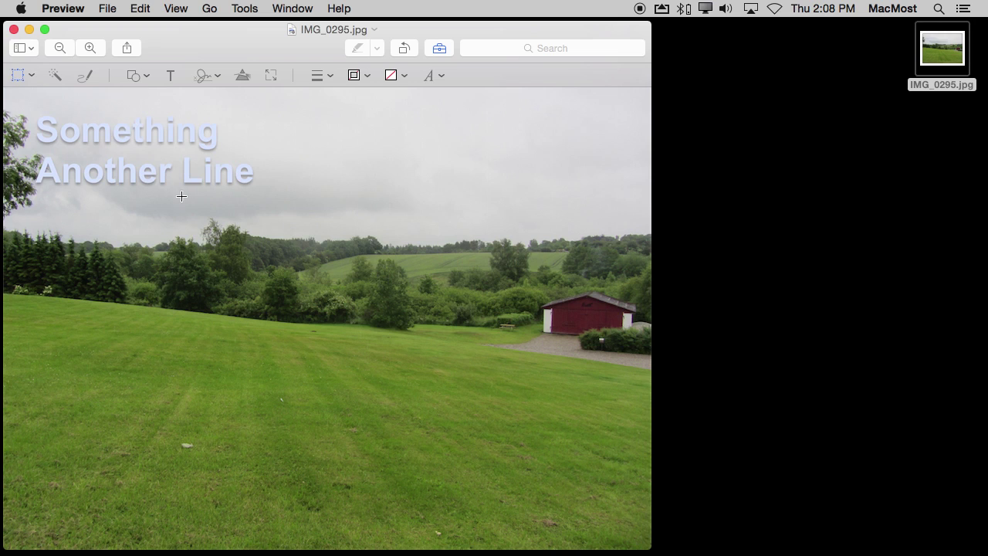
left_click(110, 8)
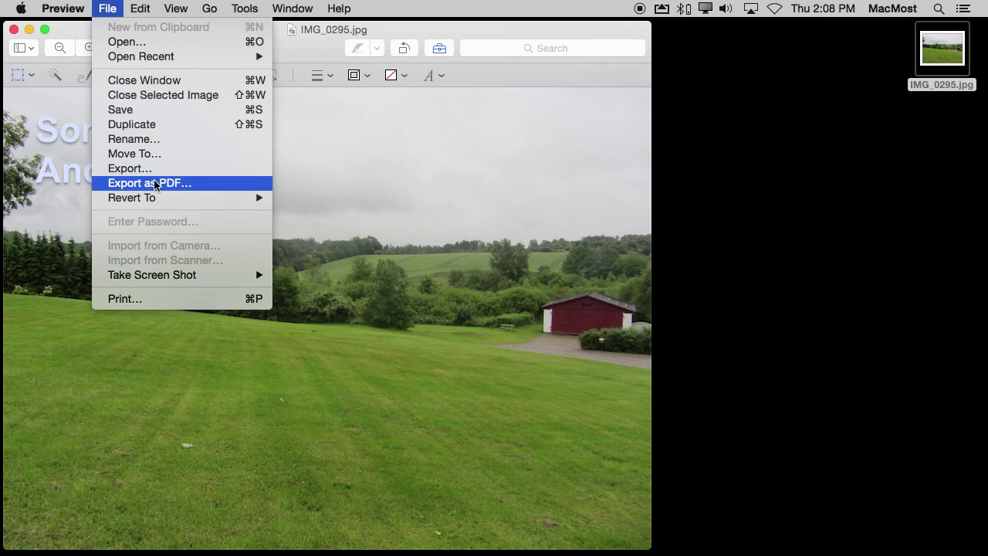
mouse_move(154, 198)
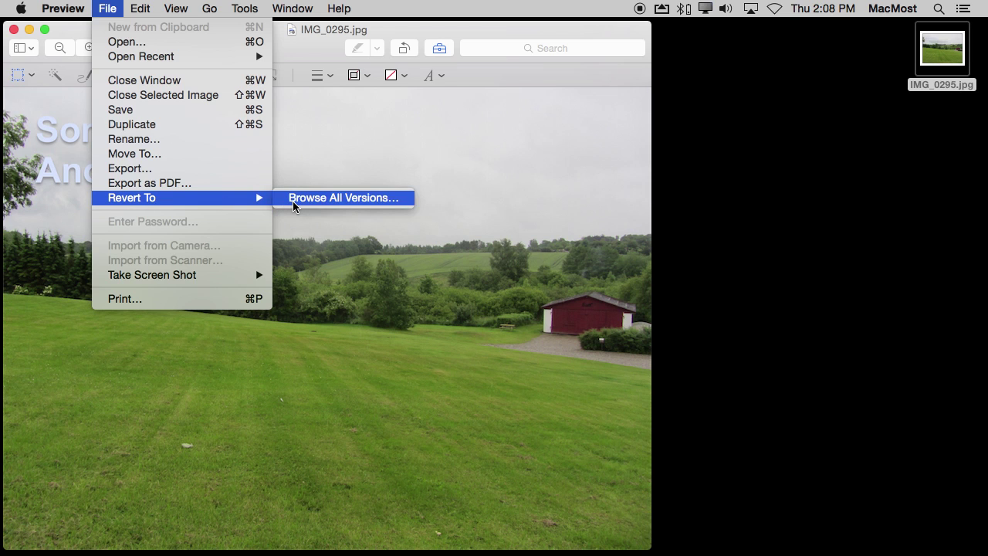
Browse all versions, step back to the caption-free 2:06 version, and restore it.
left_click(293, 201)
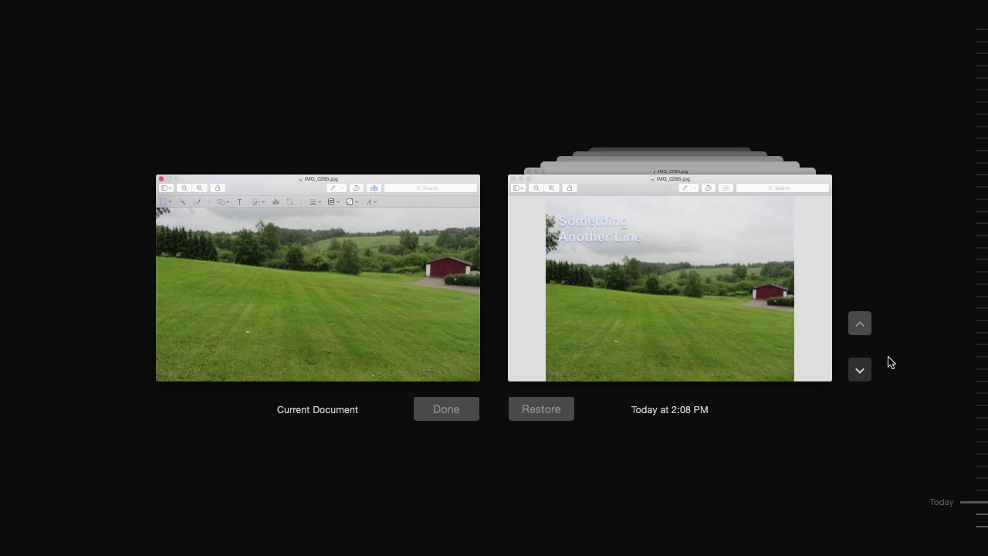
left_click(860, 372)
left_click(859, 372)
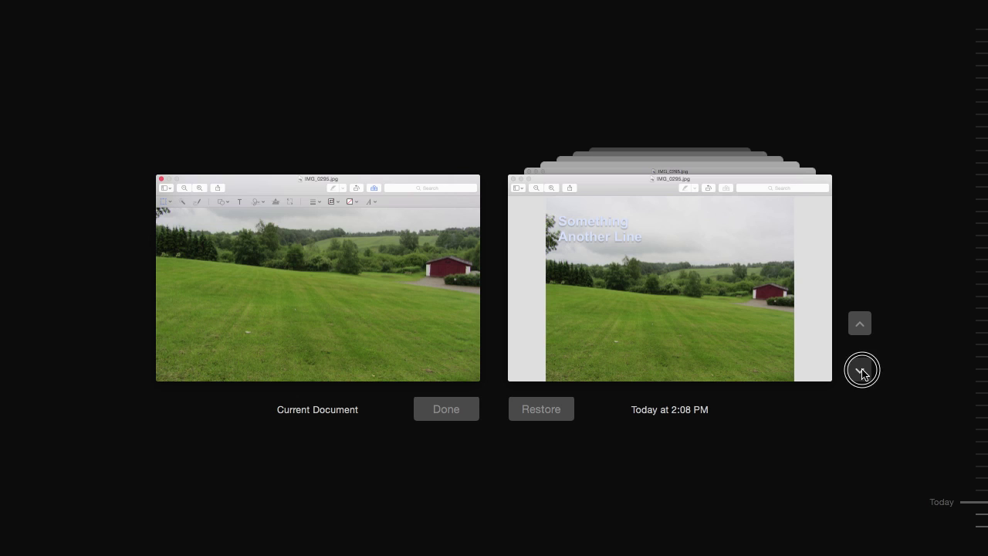
left_click(710, 171)
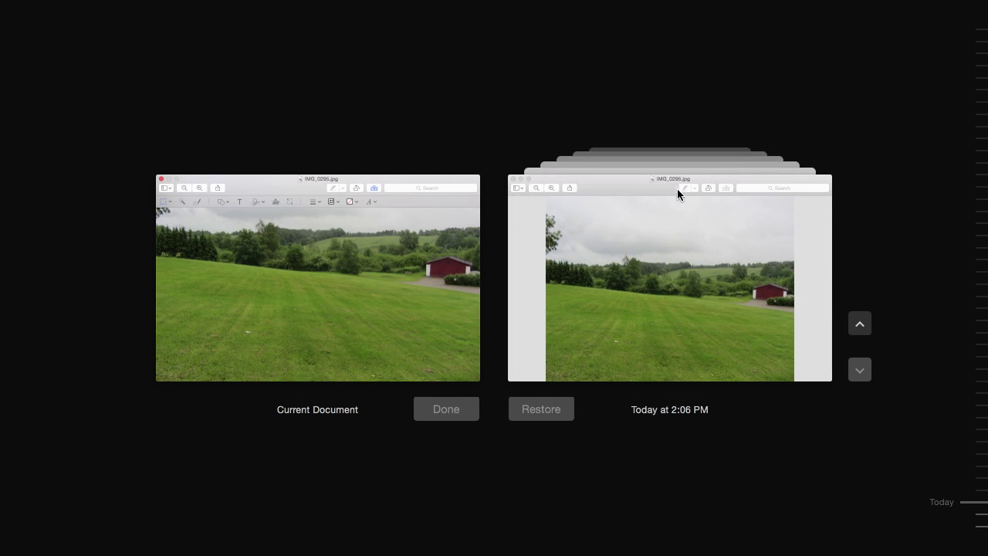
left_click(552, 414)
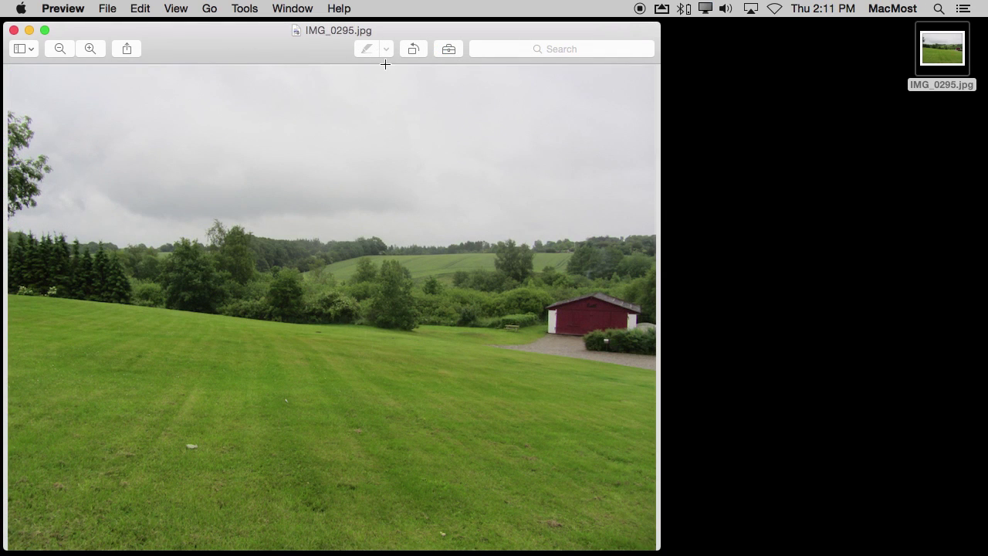
Show the Markup tools and set the text style size to 20 pt.
left_click(449, 48)
left_click(429, 77)
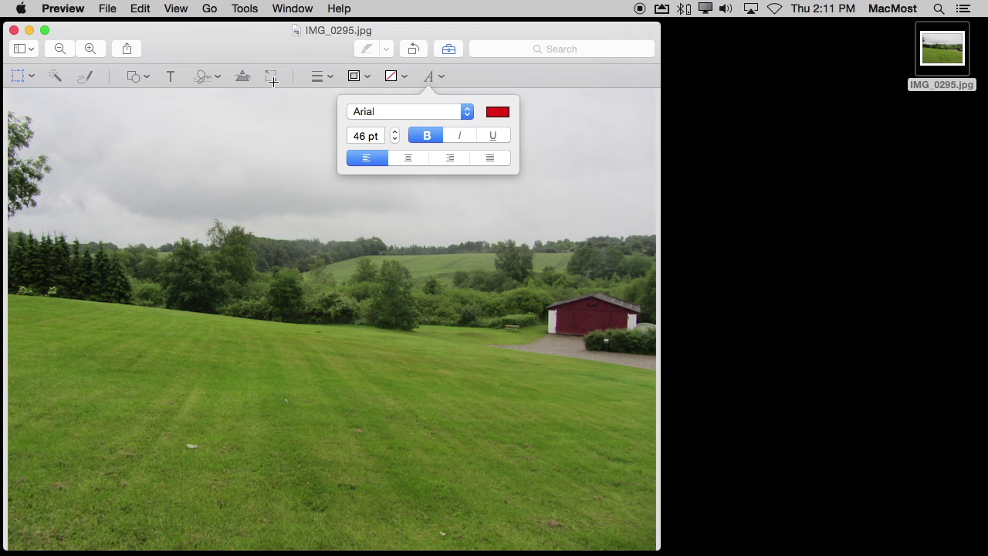
left_click(365, 136)
double_click(367, 138)
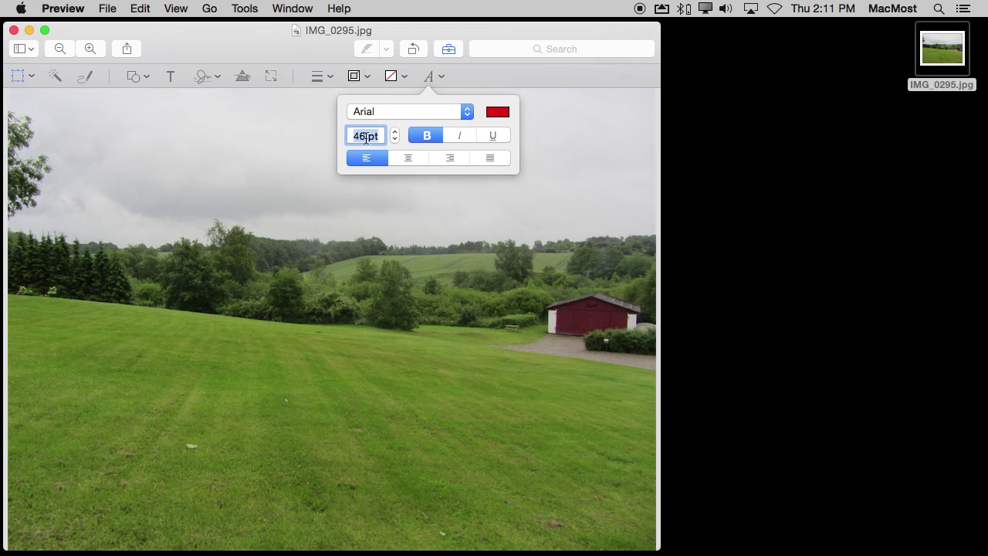
type("20")
Add a 'Photo By X' caption at the photo's bottom-right corner and save.
left_click(168, 76)
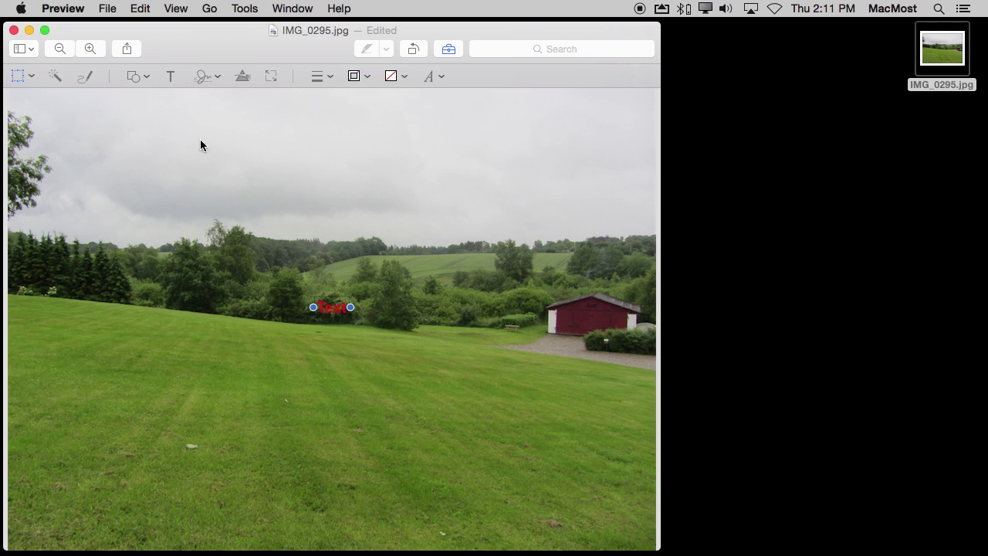
left_click(333, 306)
left_click_drag(353, 309, 598, 538)
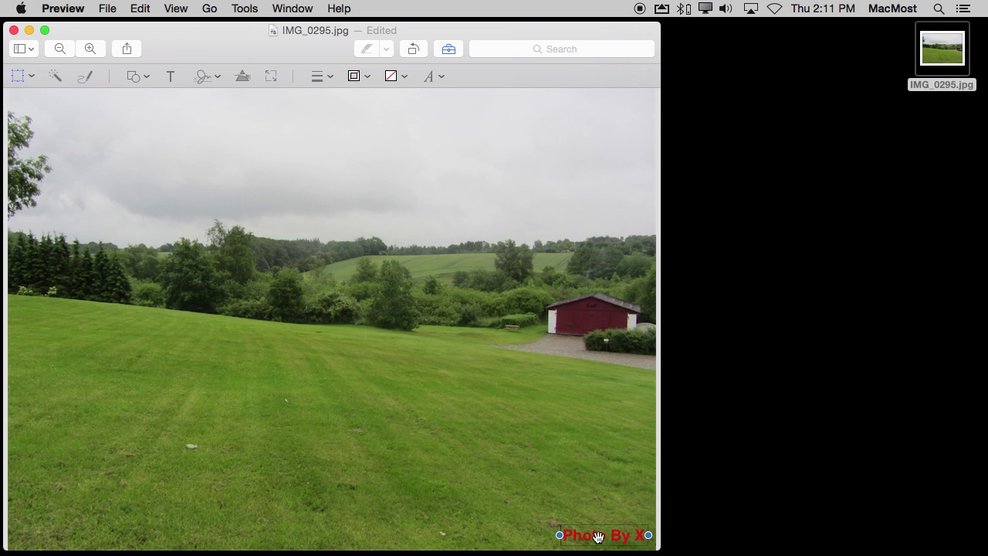
left_click(586, 439)
key("super+s")
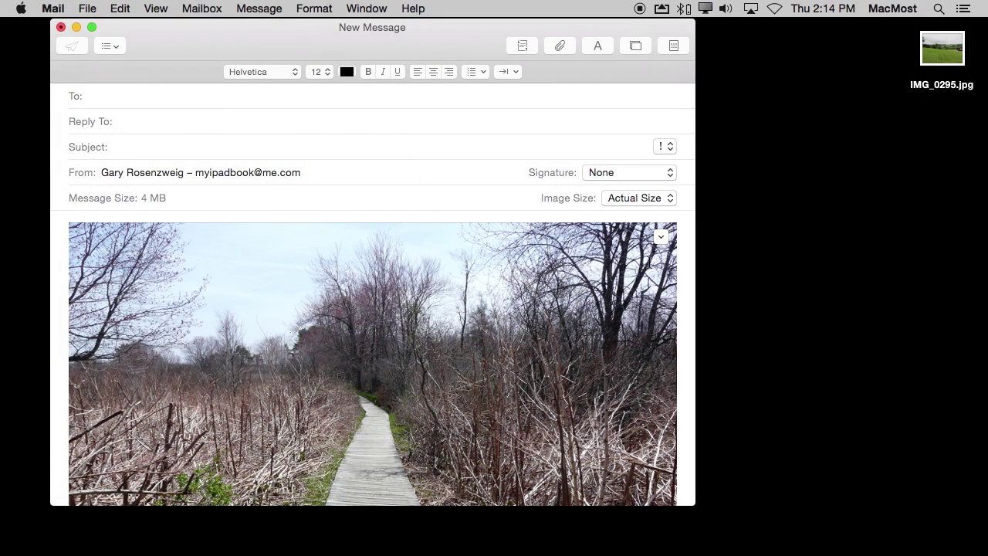
Open Markup on the attached boardwalk photo and check the text font, size and colour.
left_click(649, 264)
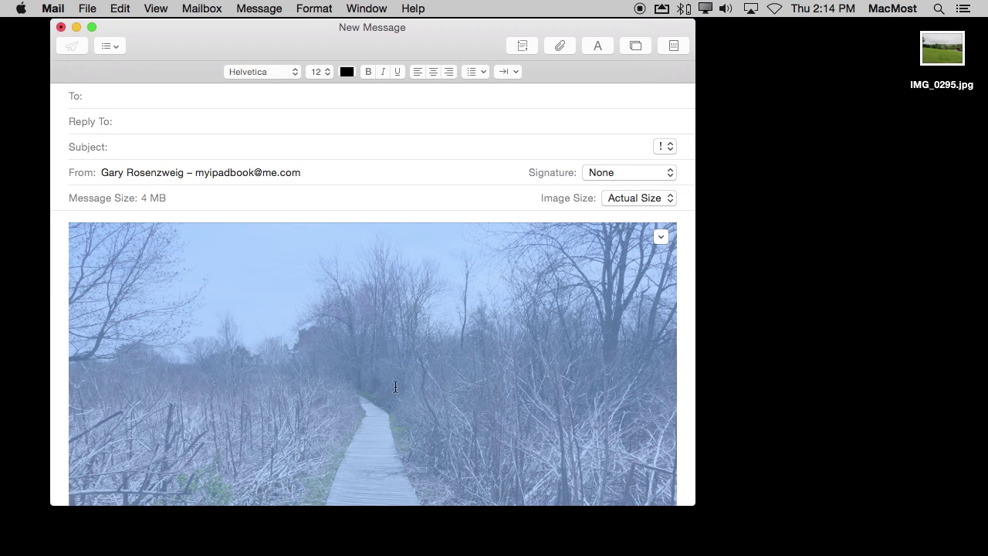
left_click(662, 237)
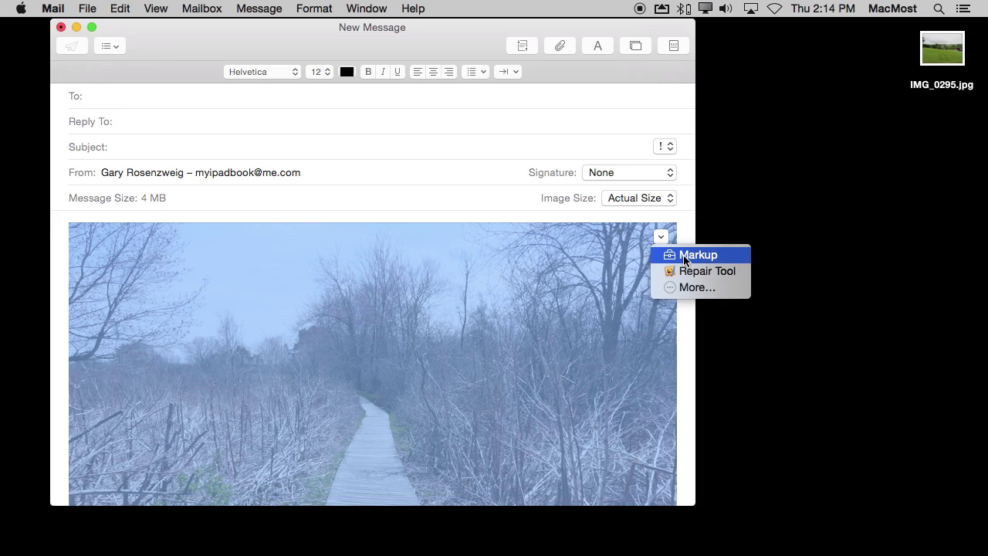
left_click(685, 257)
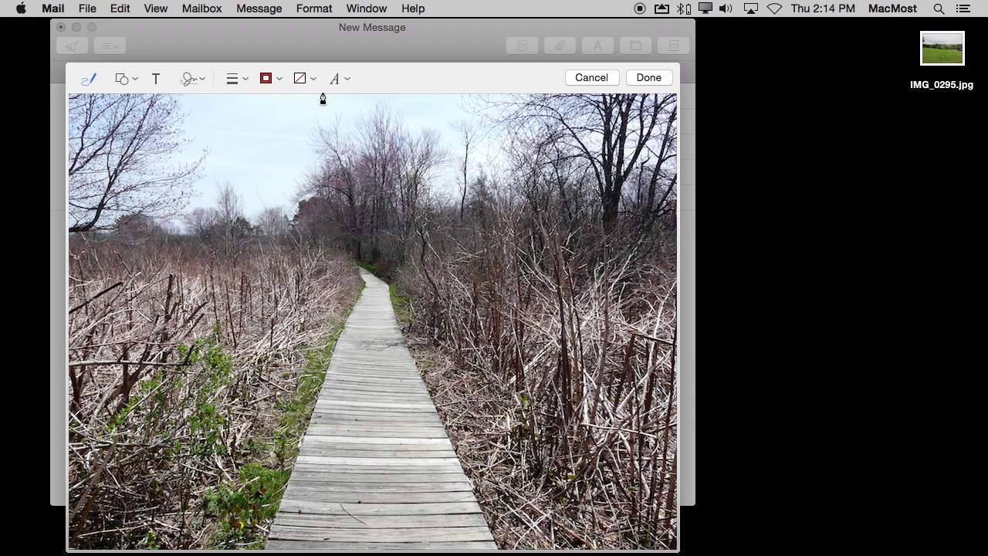
left_click(346, 77)
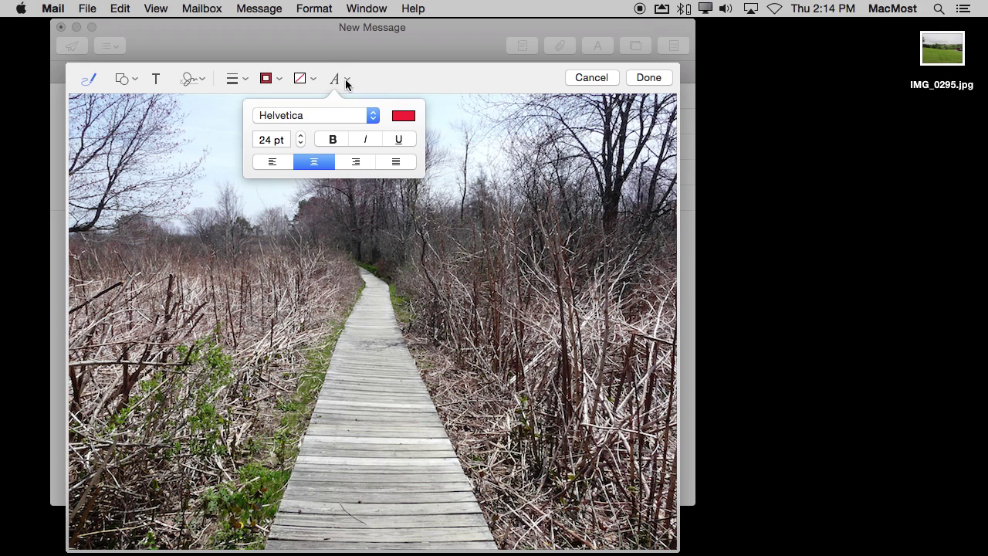
left_click(338, 80)
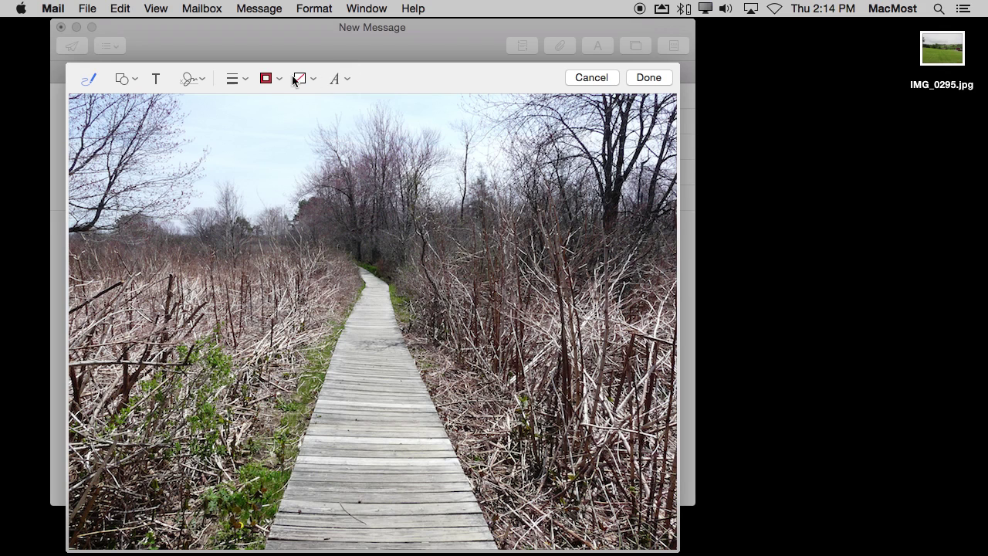
Add a 'Sample Photo' text caption over the boardwalk and apply the markup.
left_click(157, 81)
double_click(376, 319)
type("S")
type("ample Photo")
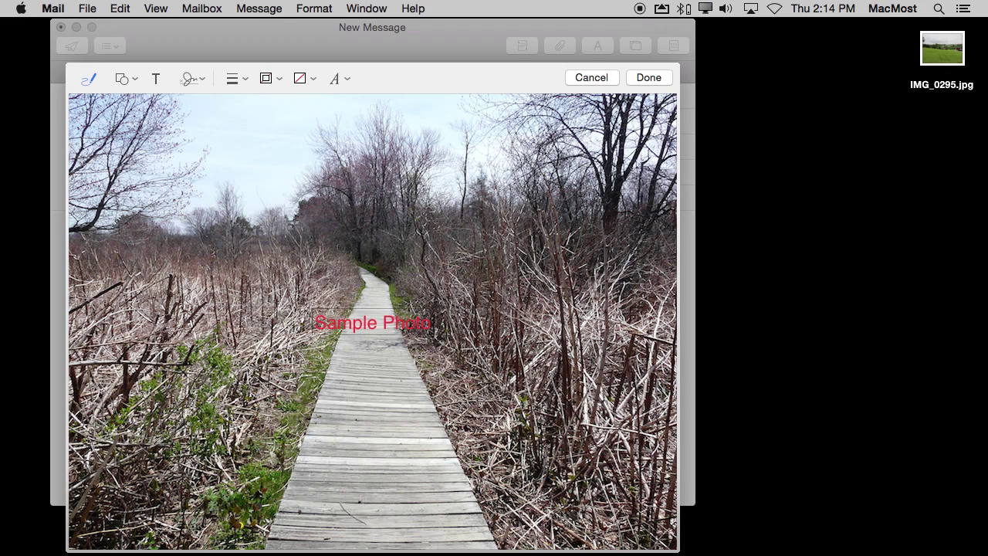
left_click(353, 322)
mouse_move(352, 322)
left_mouse_down()
mouse_move(315, 258)
mouse_move(298, 250)
mouse_move(339, 316)
left_mouse_up()
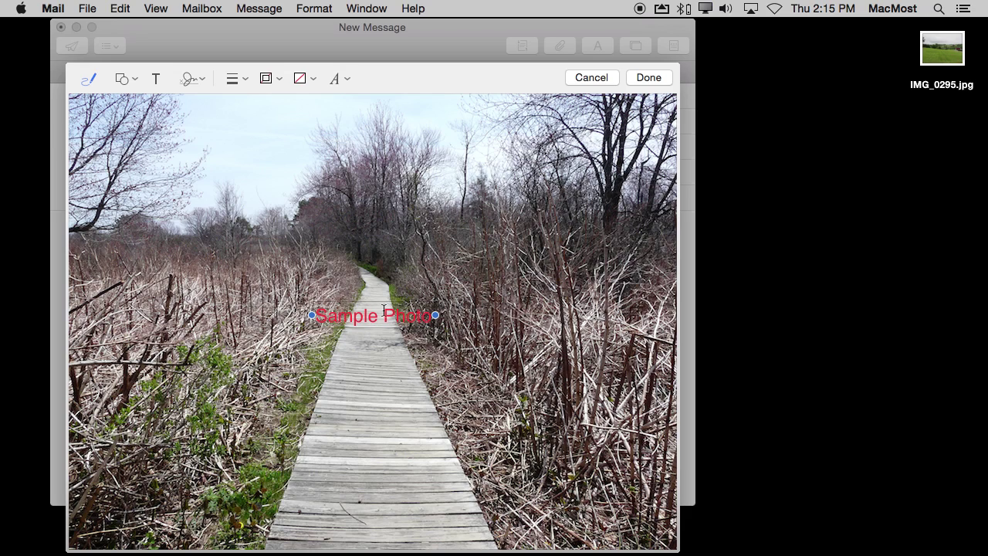
left_click(642, 77)
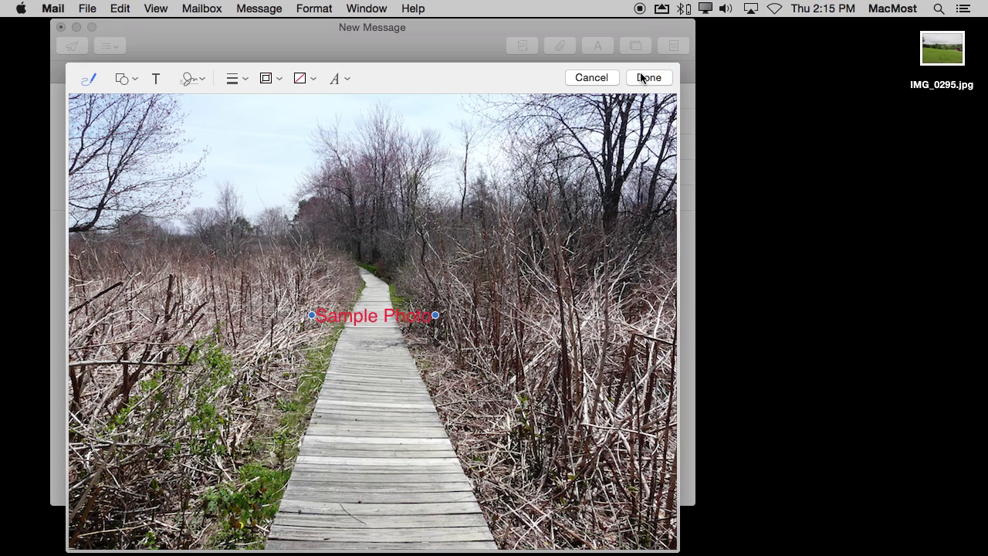